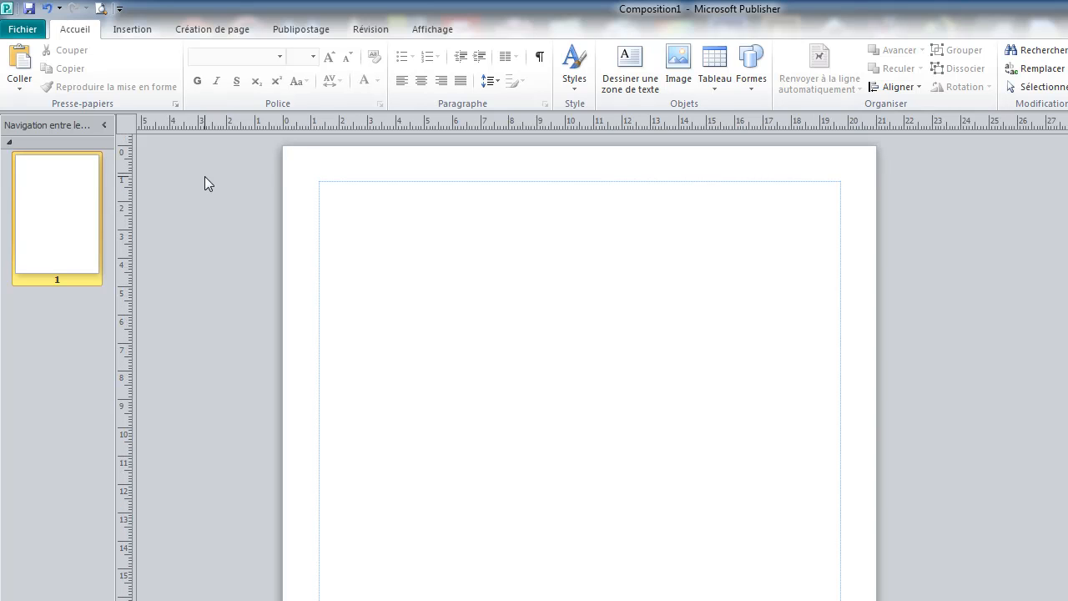
{"action": "left_click", "coordinate": [222, 31]}
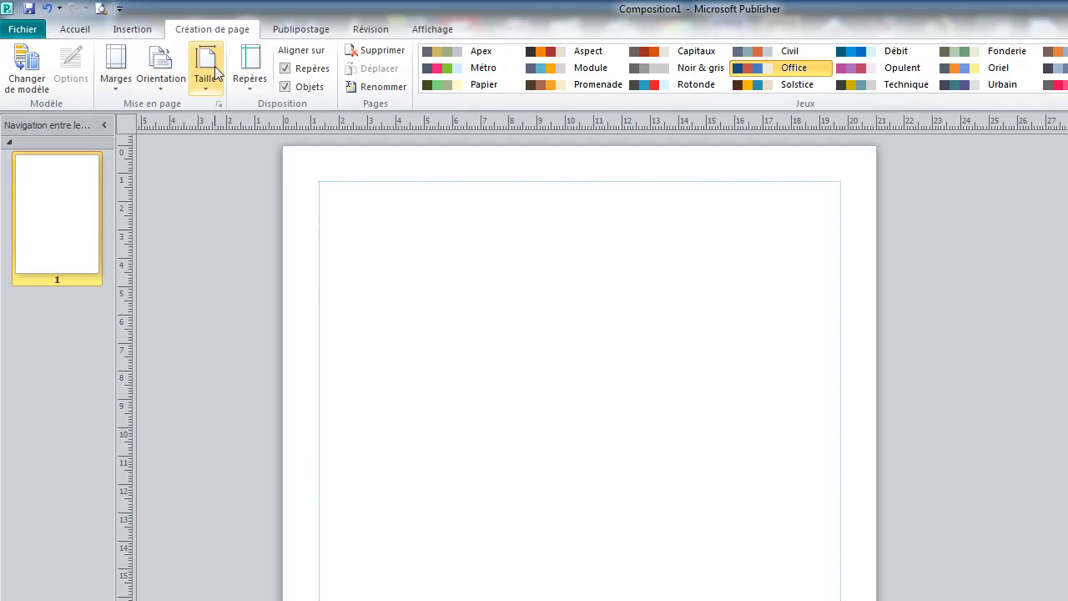
{"action": "left_click", "coordinate": [214, 70]}
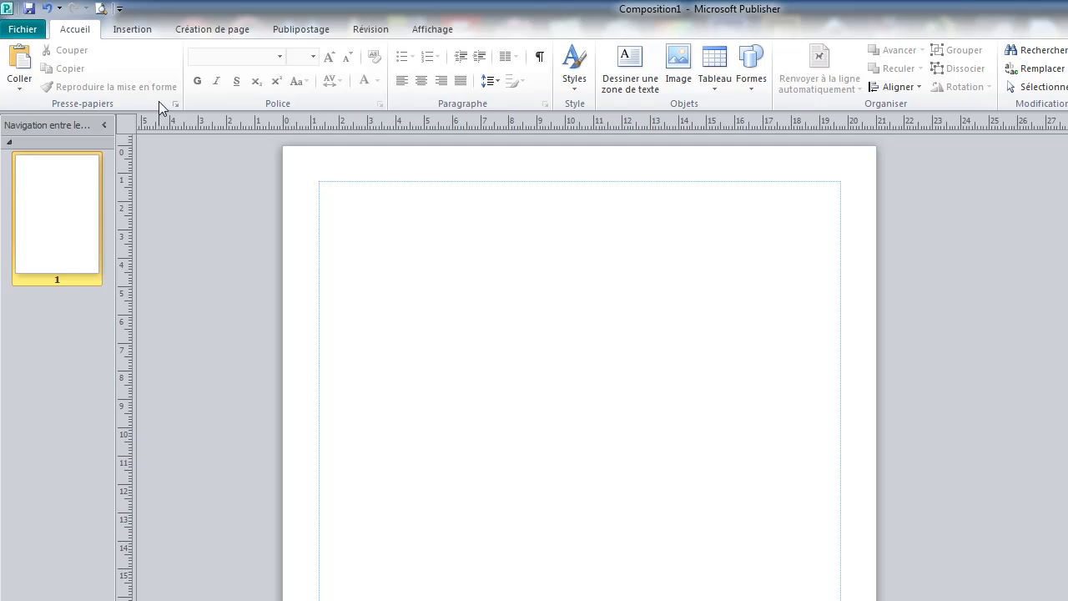
Insert the bottes, danseuses and Logo images together from the "images du projet" folder on the desktop.
{"action": "left_click", "coordinate": [147, 31]}
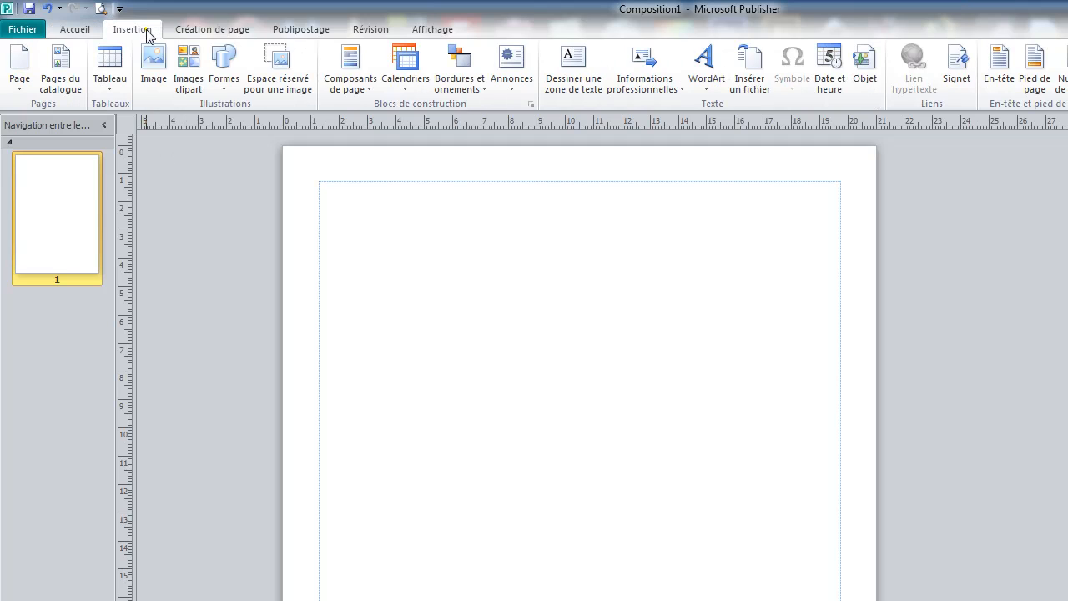
{"action": "left_click", "coordinate": [152, 70]}
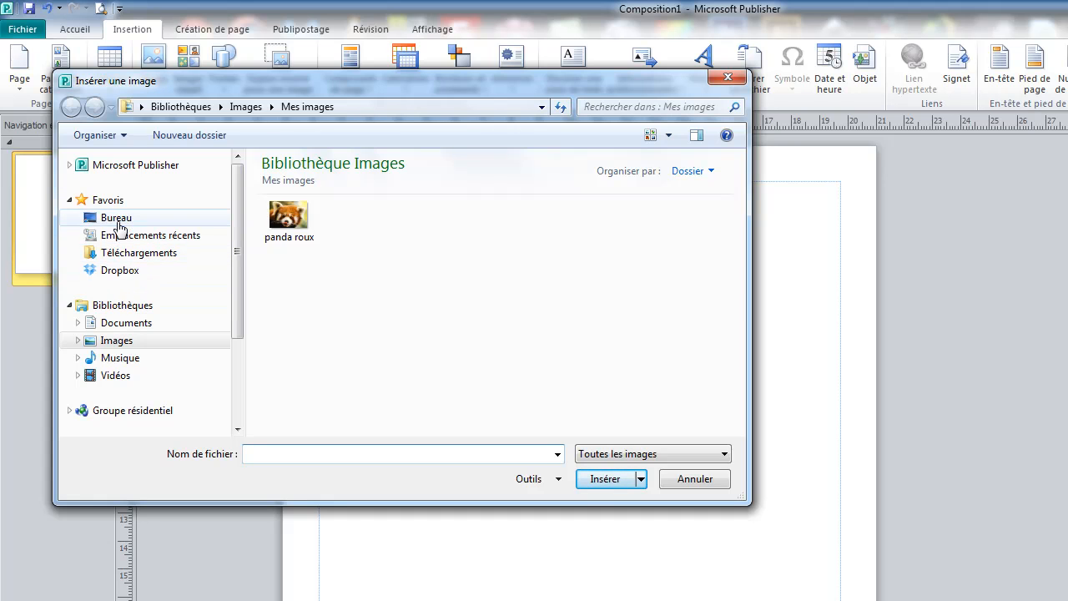
{"action": "left_click", "coordinate": [117, 224]}
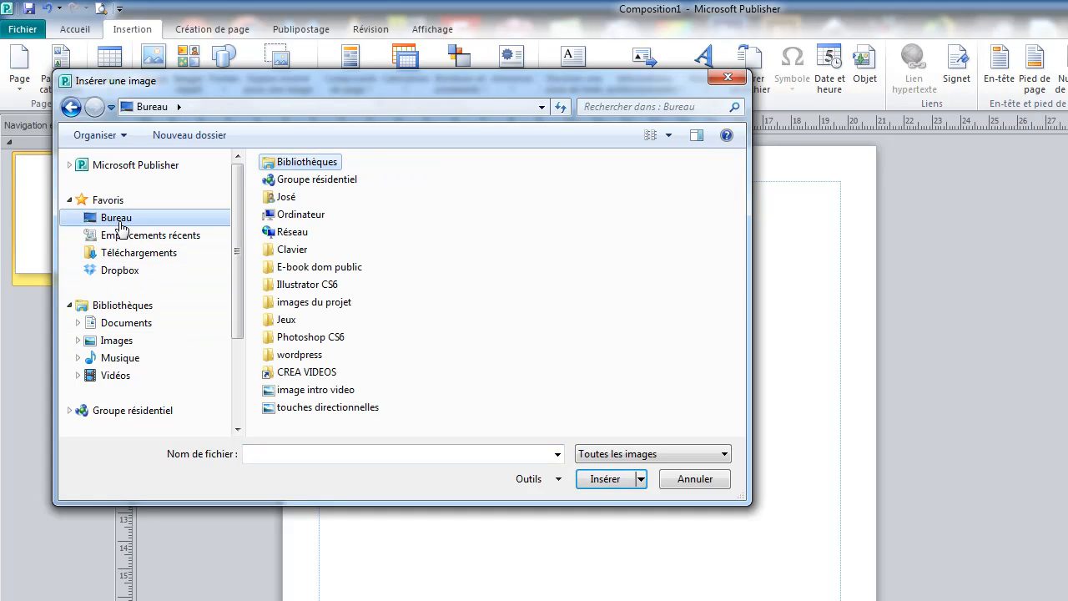
{"action": "double_click", "coordinate": [298, 307]}
{"action": "left_click", "coordinate": [308, 214]}
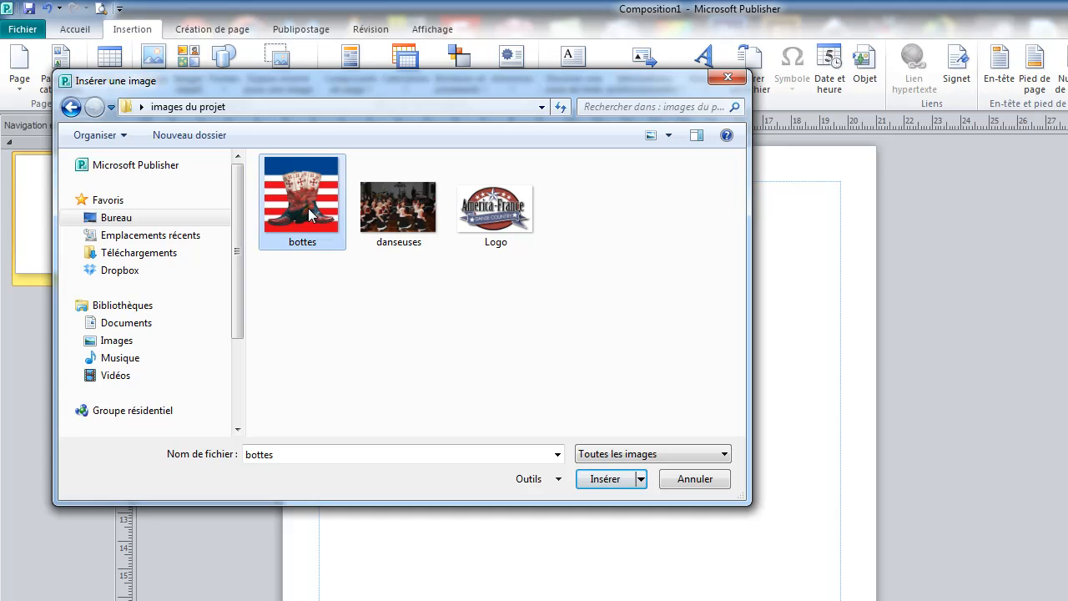
{"action": "left_click", "coordinate": [377, 207], "text": "ctrl"}
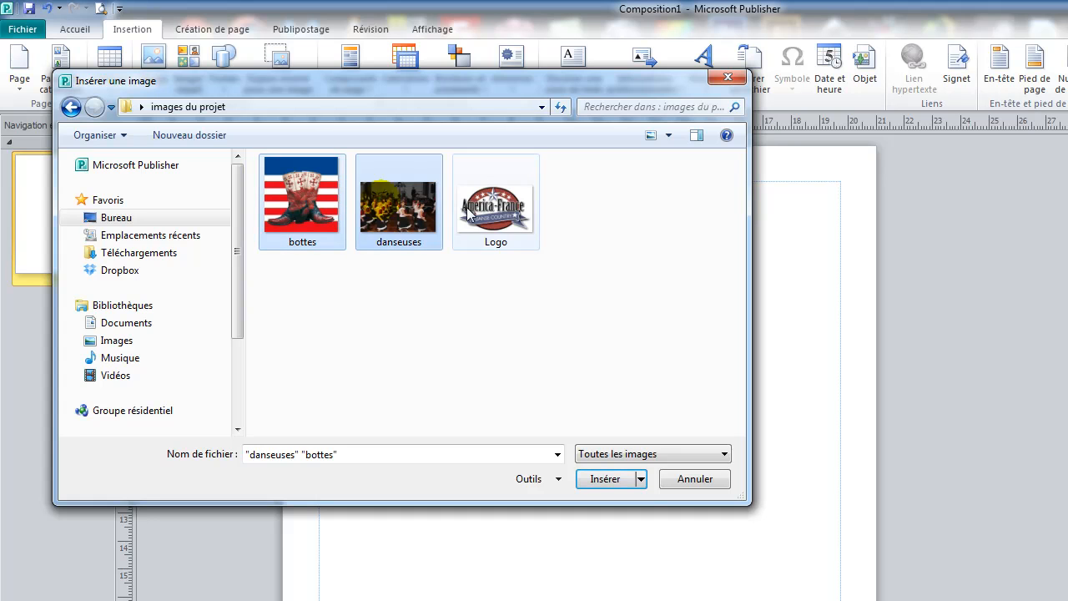
{"action": "left_click", "coordinate": [482, 217], "text": "ctrl"}
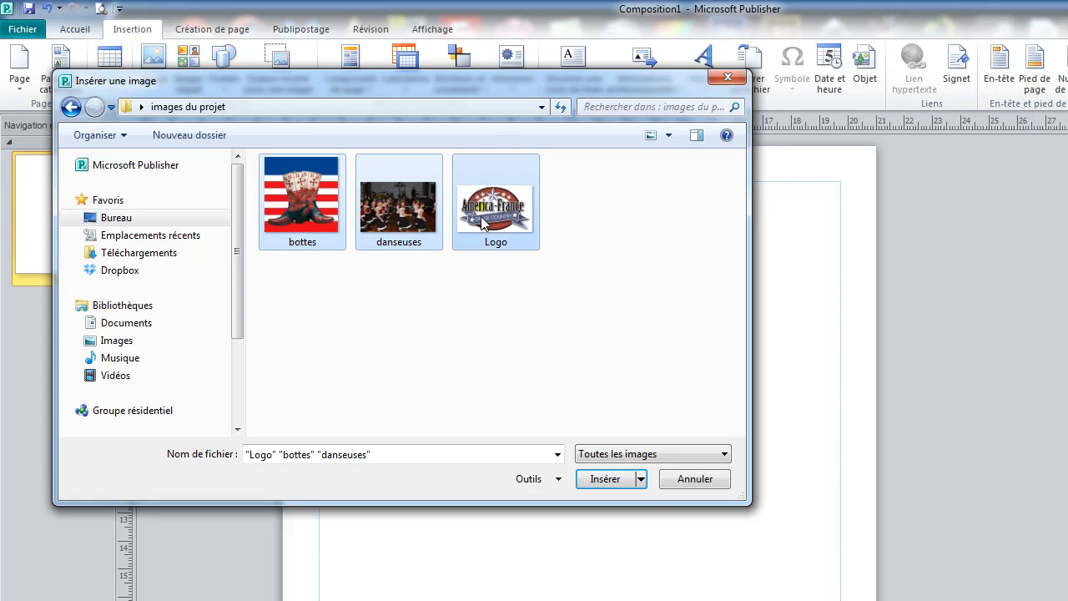
{"action": "left_click", "coordinate": [606, 481]}
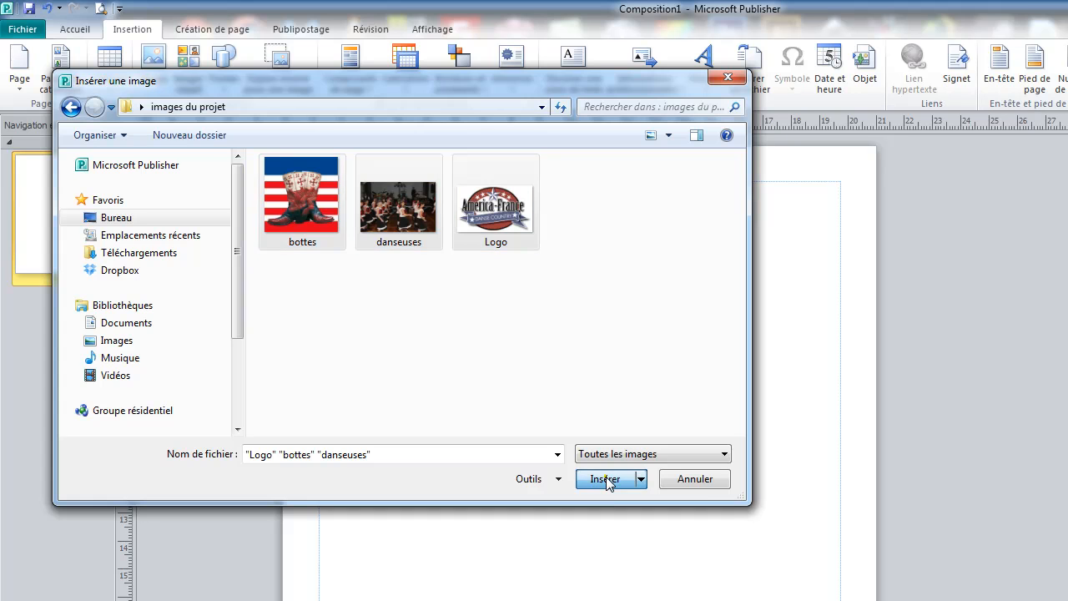
Spread the inserted images around the blank page, with the boots and dancers on its left side and the logo on its right.
{"action": "key", "text": "ctrl+z"}
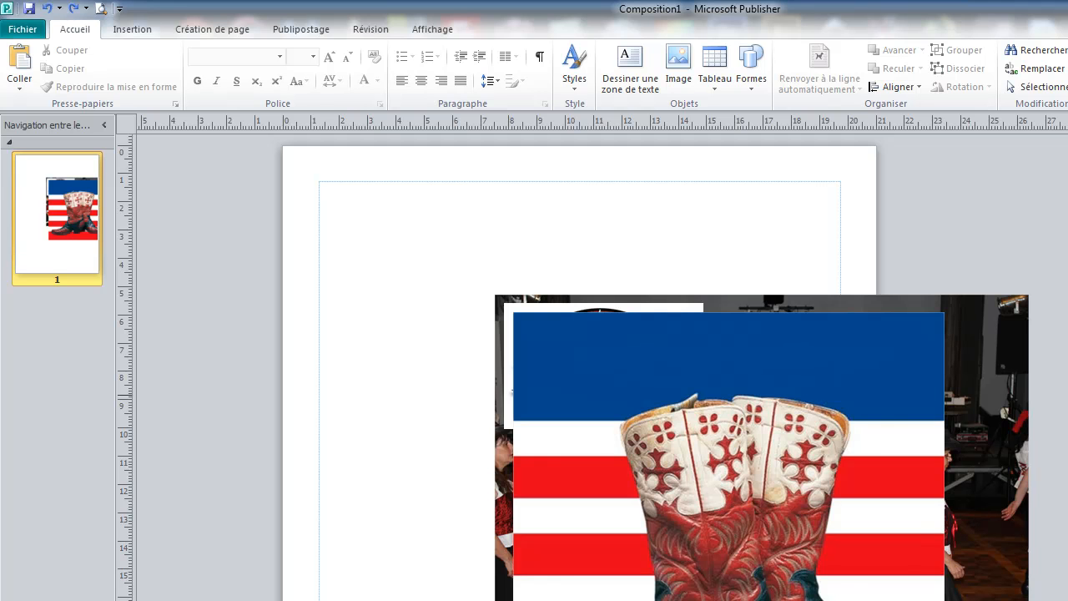
{"action": "scroll", "coordinate": [603, 395], "scroll_direction": "down", "scroll_amount": 2}
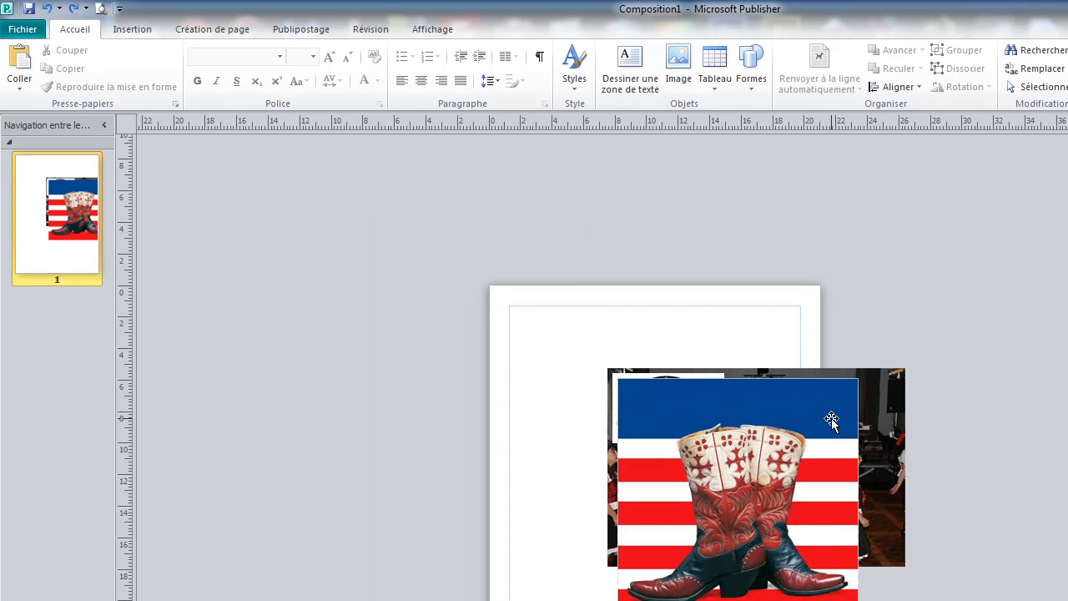
{"action": "left_click_drag", "start_coordinate": [796, 431], "coordinate": [392, 239]}
{"action": "left_click", "coordinate": [774, 413]}
{"action": "left_click_drag", "start_coordinate": [773, 413], "coordinate": [336, 501]}
{"action": "left_click_drag", "start_coordinate": [641, 405], "coordinate": [874, 318]}
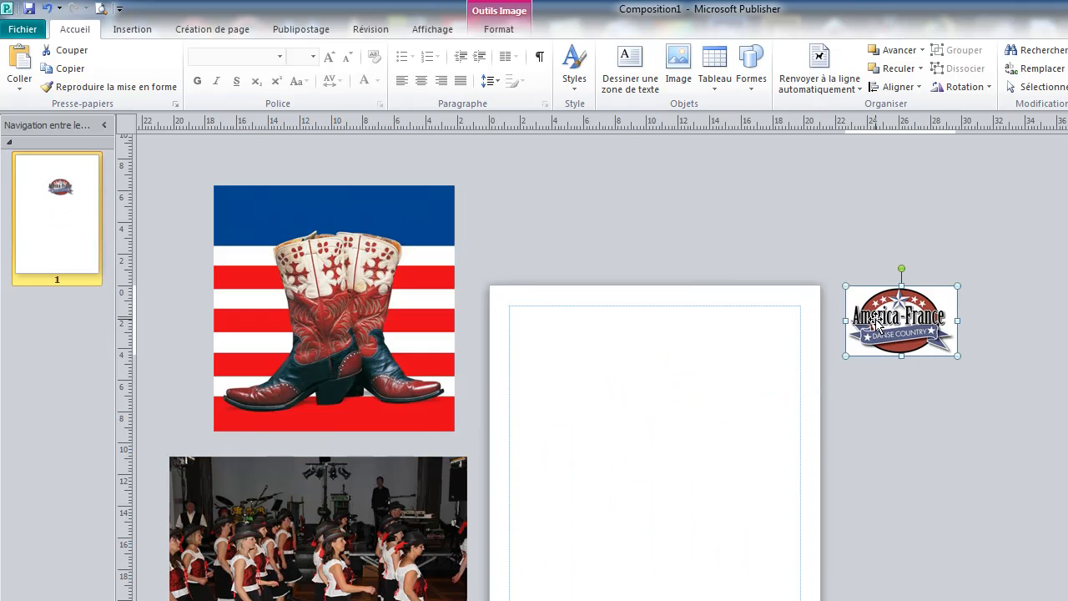
{"action": "left_click", "coordinate": [524, 563]}
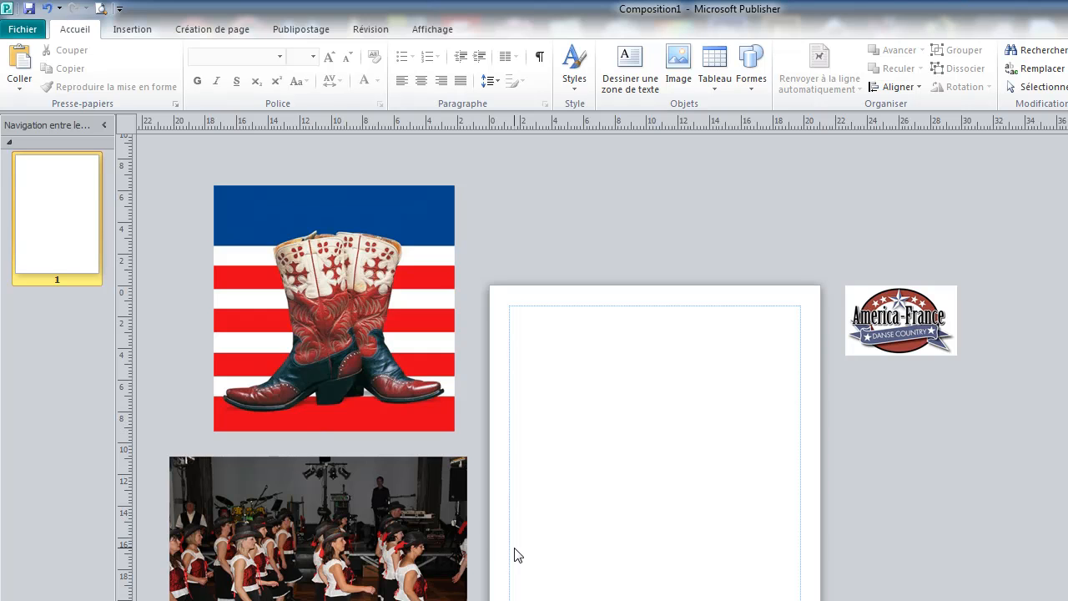
Place the dancers photo against the page's left edge and enlarge it proportionally to span the full page width.
{"action": "left_click", "coordinate": [380, 519]}
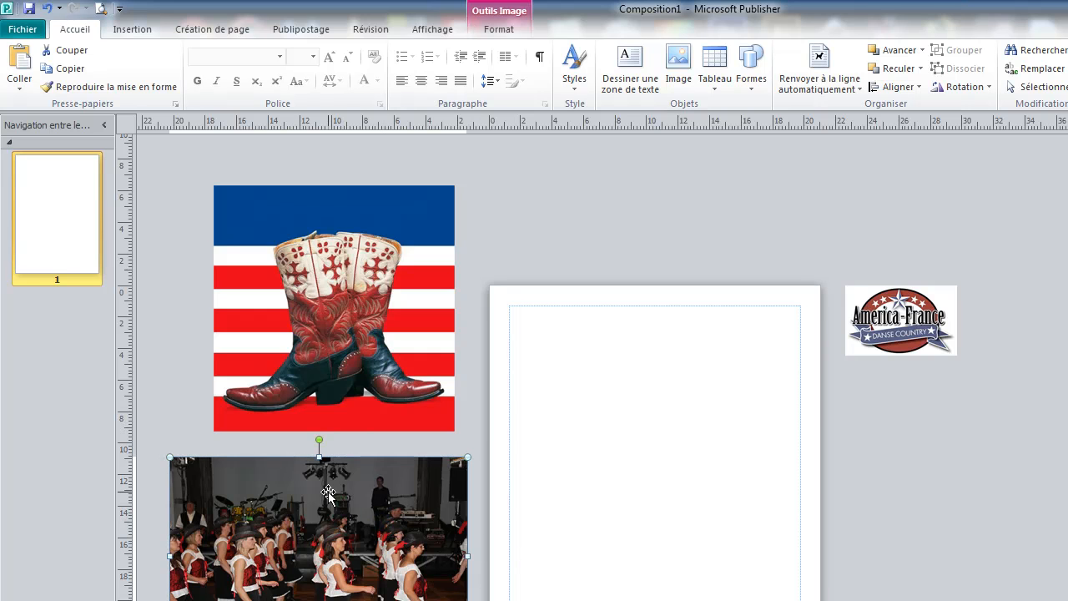
{"action": "left_click_drag", "start_coordinate": [328, 493], "coordinate": [649, 447]}
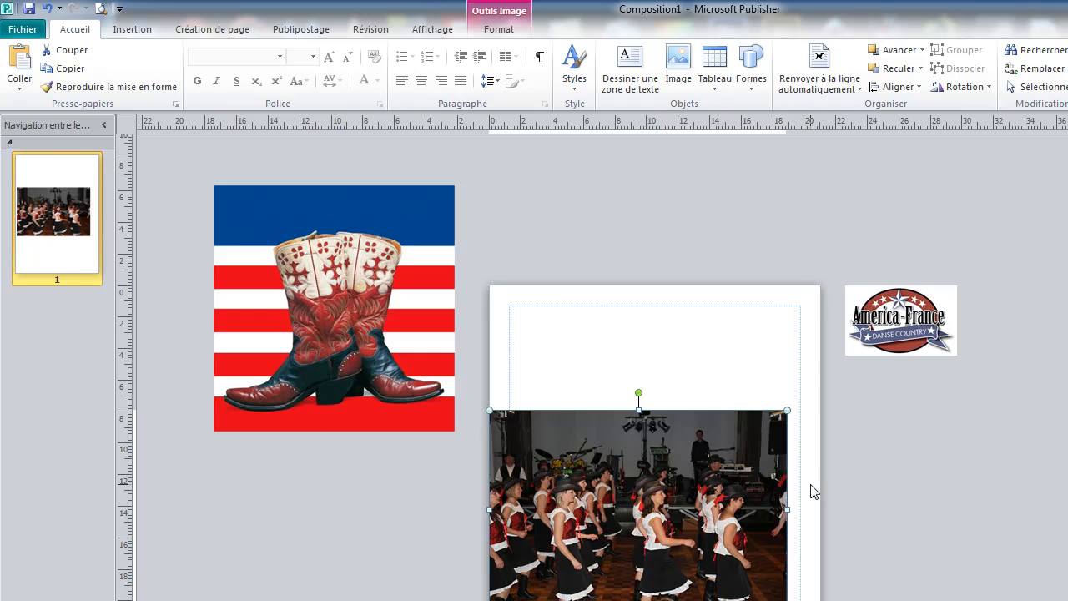
{"action": "scroll", "coordinate": [813, 490], "scroll_direction": "down", "scroll_amount": 2}
{"action": "left_click_drag", "start_coordinate": [787, 564], "coordinate": [821, 588]}
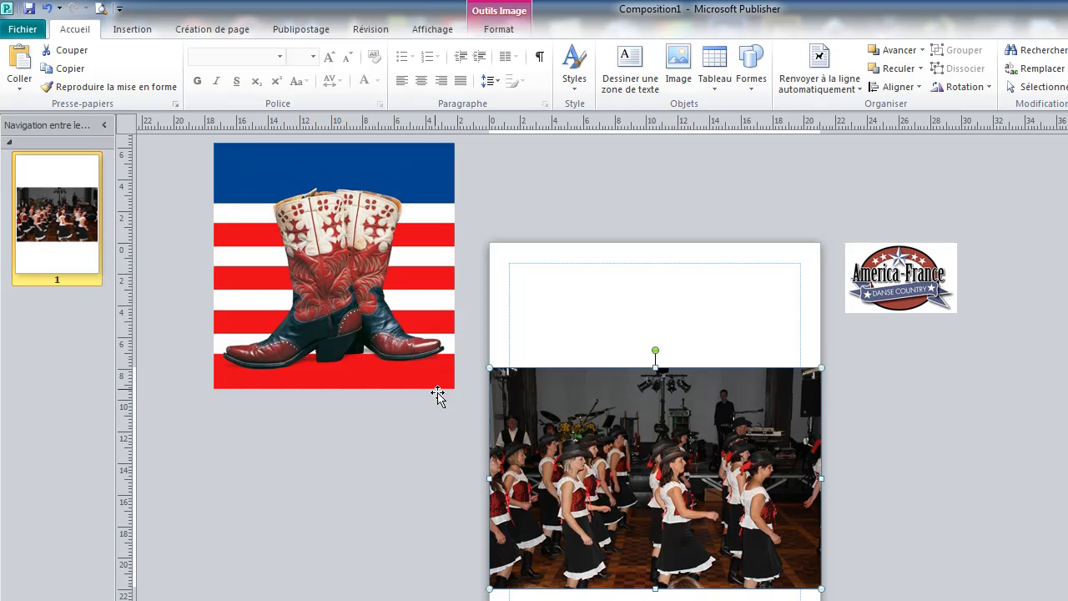
Move the boots image to the page's upper-left corner and shrink it to fit above the dancers photo.
{"action": "left_click", "coordinate": [403, 316]}
{"action": "left_click_drag", "start_coordinate": [389, 311], "coordinate": [670, 416]}
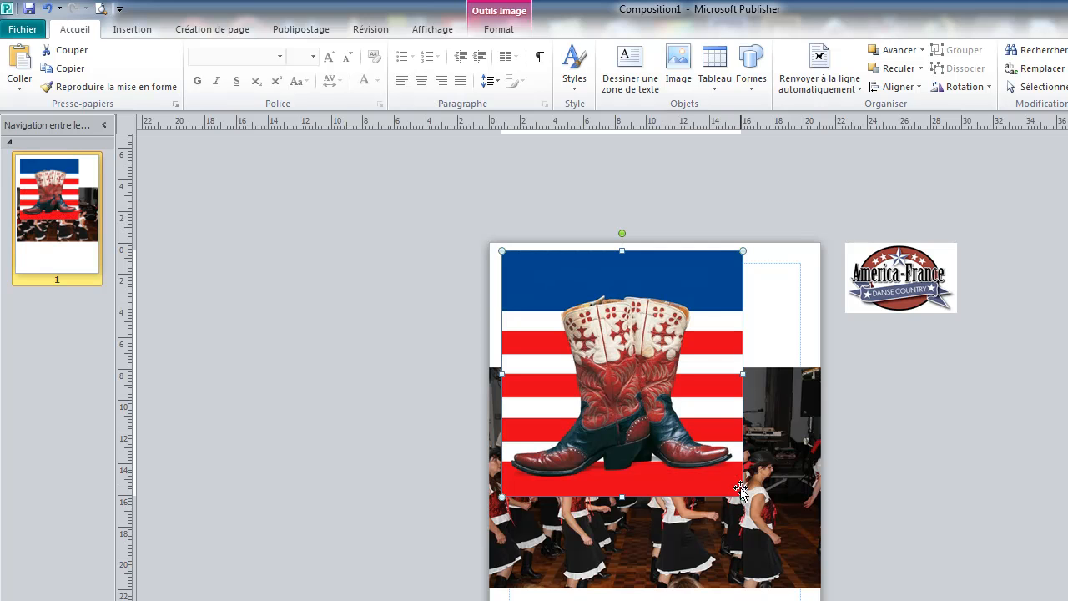
{"action": "left_click_drag", "start_coordinate": [743, 497], "coordinate": [599, 322]}
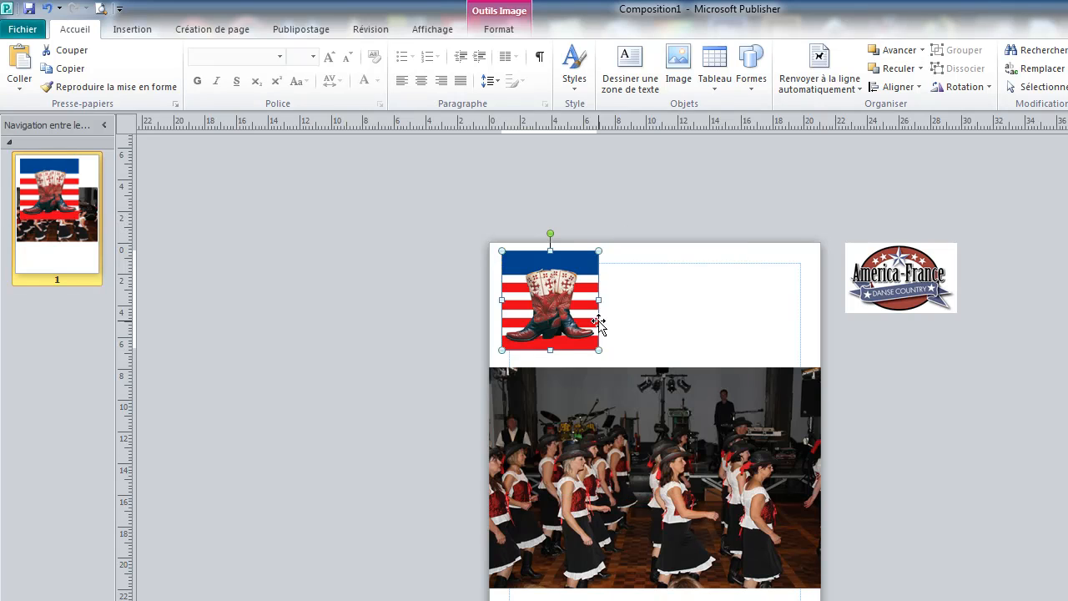
{"action": "left_click", "coordinate": [890, 341]}
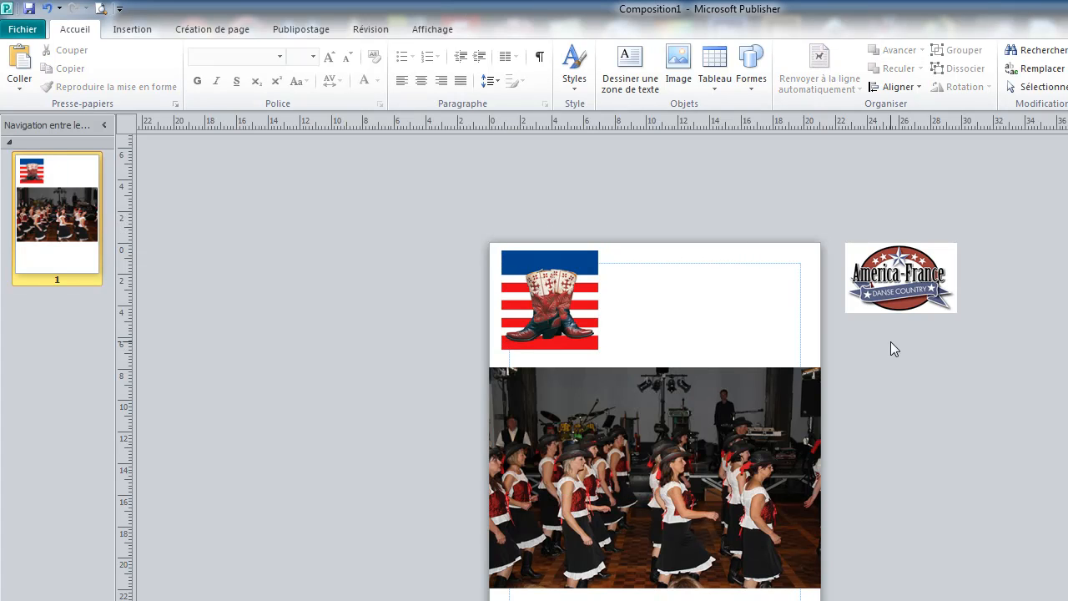
Move the America-France logo to the page's upper-right corner and reduce its size slightly.
{"action": "left_click", "coordinate": [908, 277]}
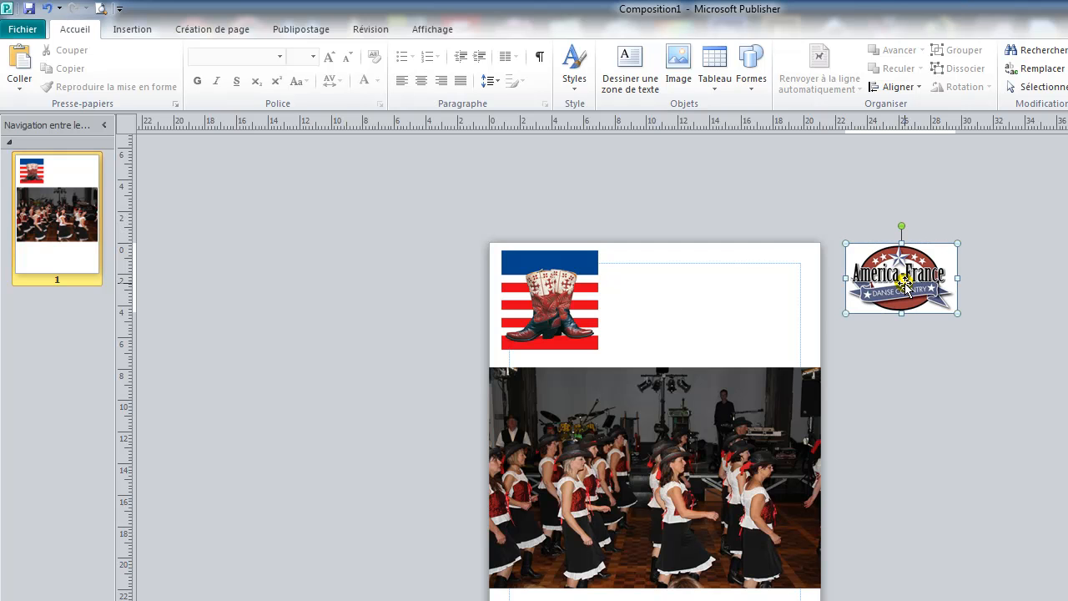
{"action": "left_click_drag", "start_coordinate": [907, 277], "coordinate": [755, 286]}
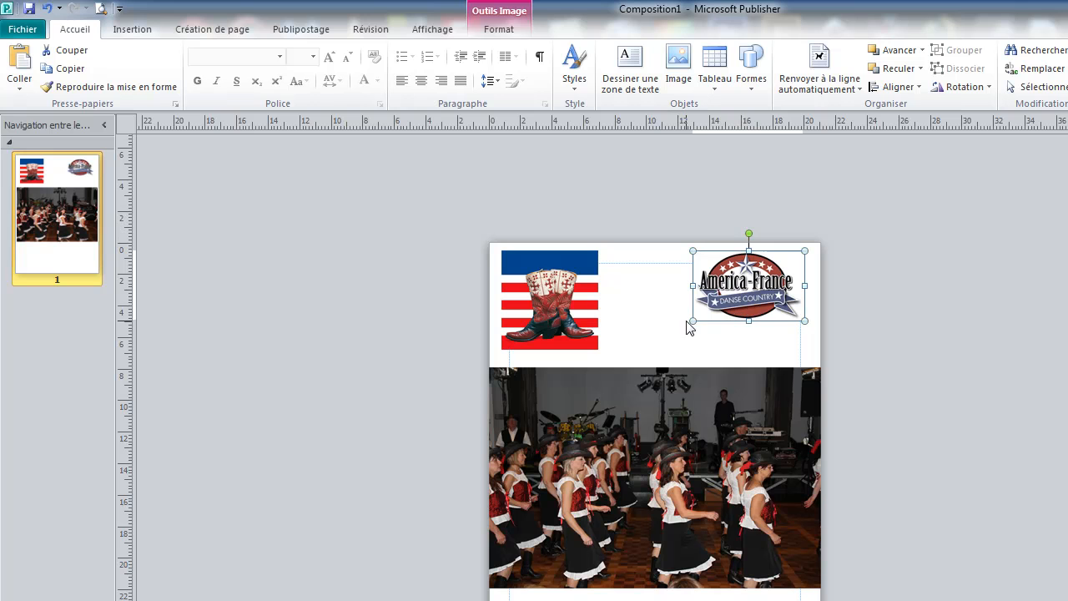
{"action": "left_click_drag", "start_coordinate": [688, 319], "coordinate": [715, 308]}
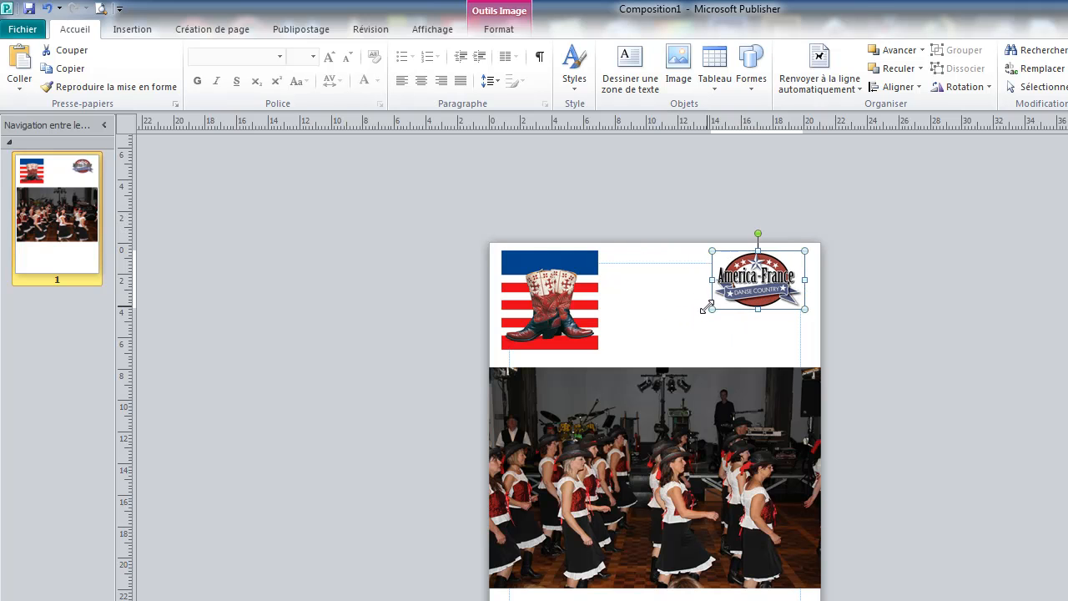
{"action": "left_click", "coordinate": [856, 331]}
Draw a rectangle about 16.4 cm wide and 7 cm high over the boots image and the top of the photo.
{"action": "scroll", "coordinate": [858, 329], "scroll_direction": "up", "scroll_amount": 2}
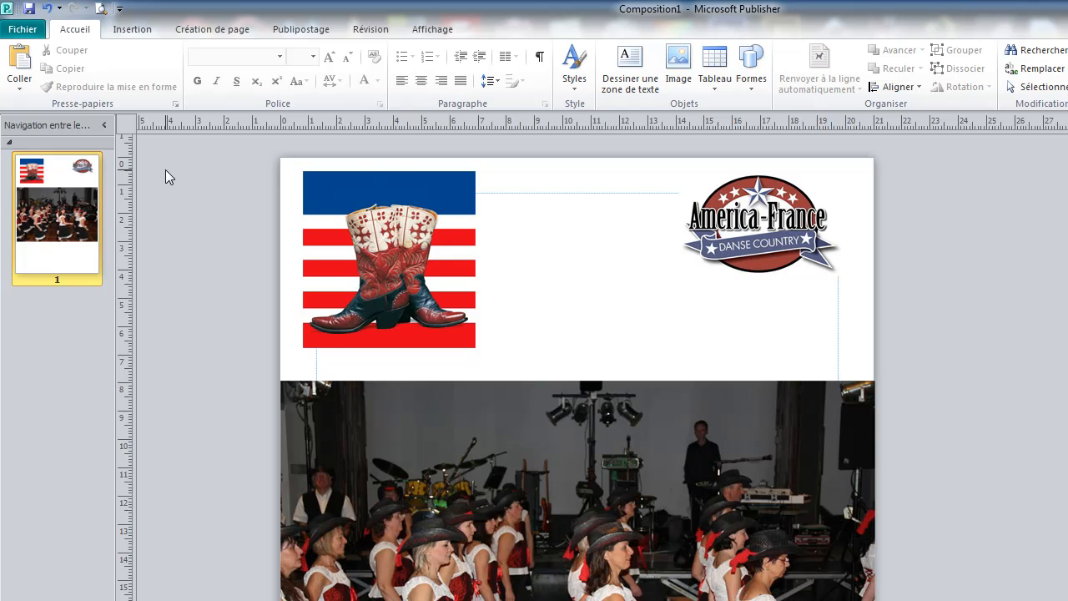
{"action": "left_click", "coordinate": [154, 33]}
{"action": "left_click", "coordinate": [153, 33]}
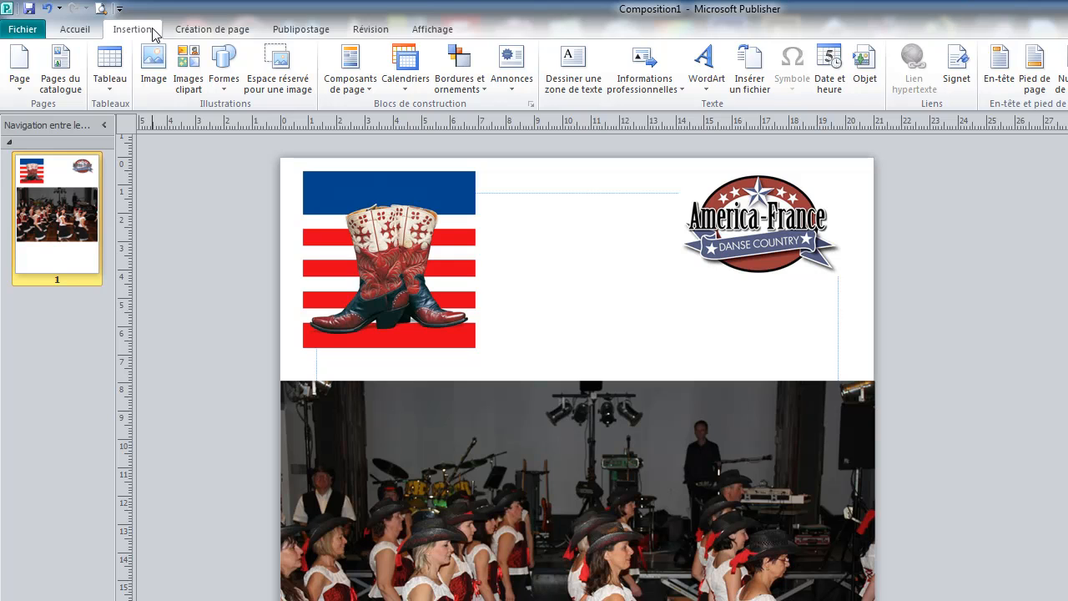
{"action": "left_click", "coordinate": [222, 67]}
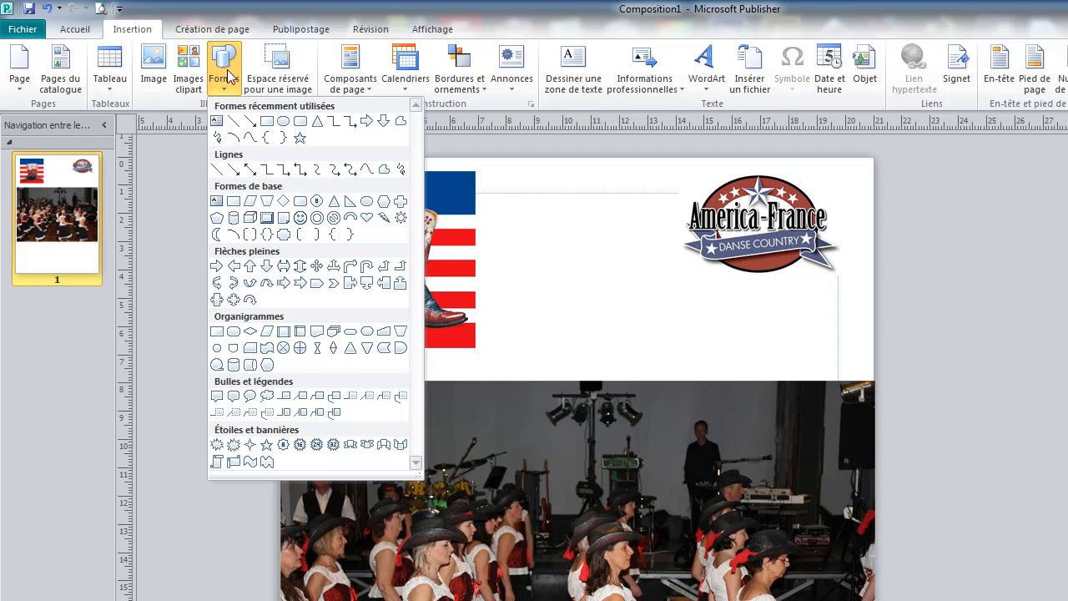
{"action": "left_click", "coordinate": [266, 122]}
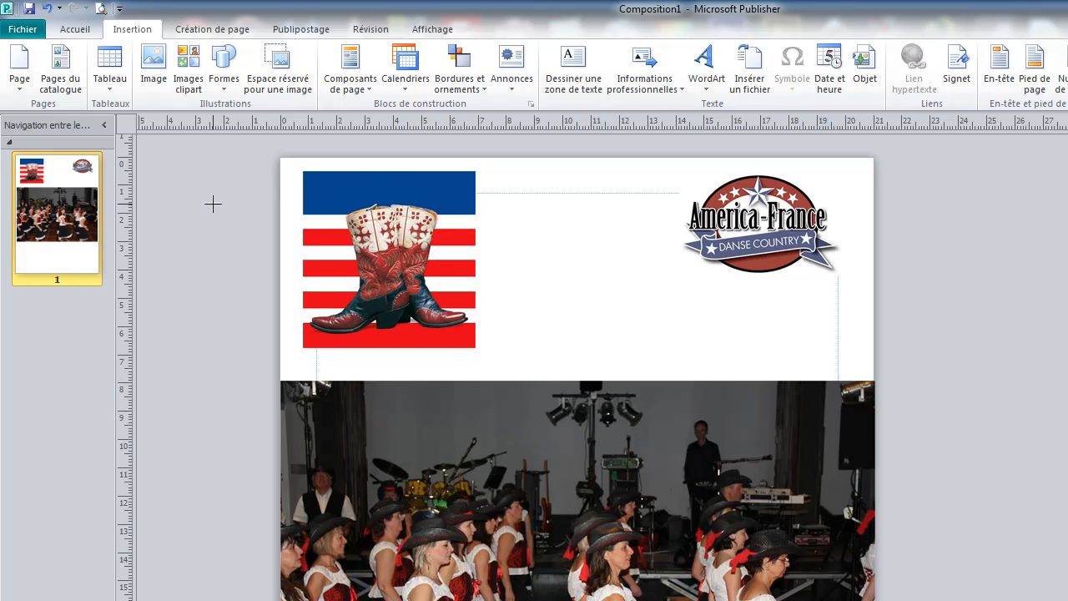
{"action": "left_click_drag", "start_coordinate": [212, 203], "coordinate": [676, 403]}
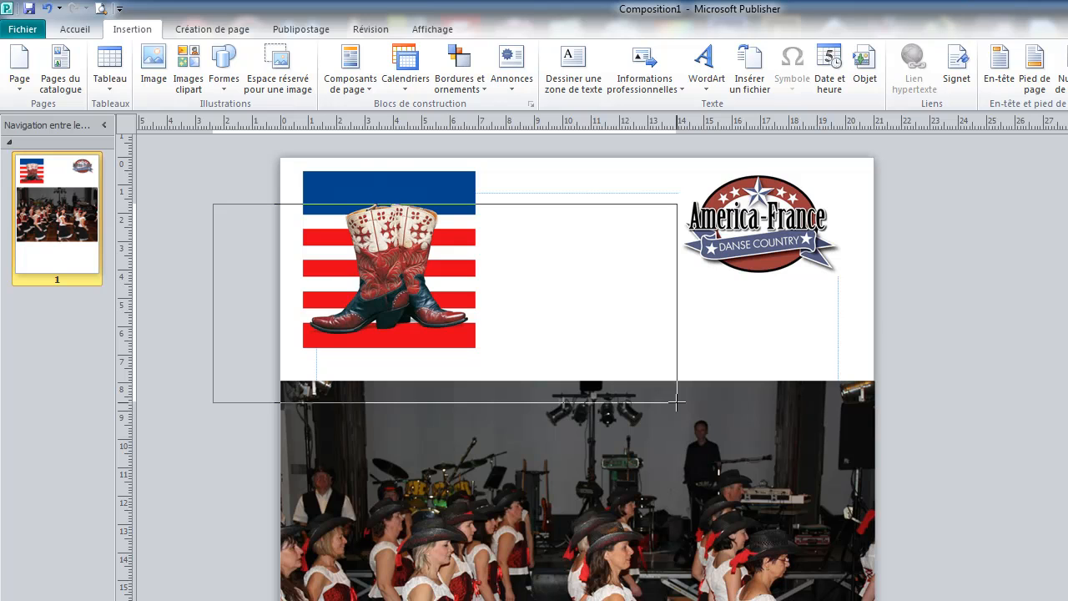
{"action": "left_click_drag", "start_coordinate": [676, 403], "coordinate": [677, 403]}
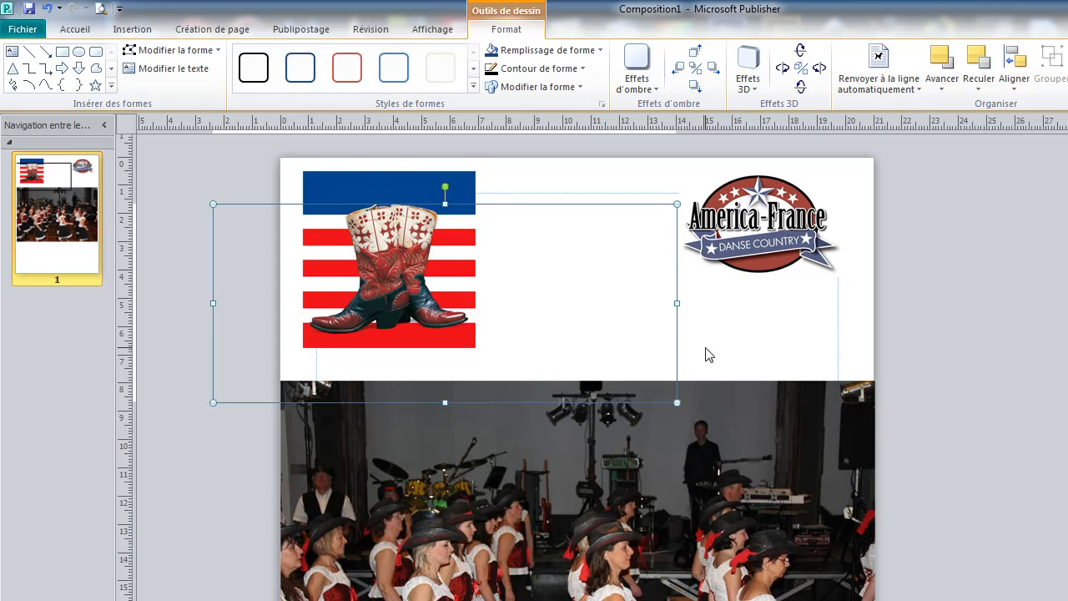
Align the rectangle with the page's top-left corner and extend it past the right page edge down to the dancers photo.
{"action": "left_click_drag", "start_coordinate": [622, 312], "coordinate": [688, 268]}
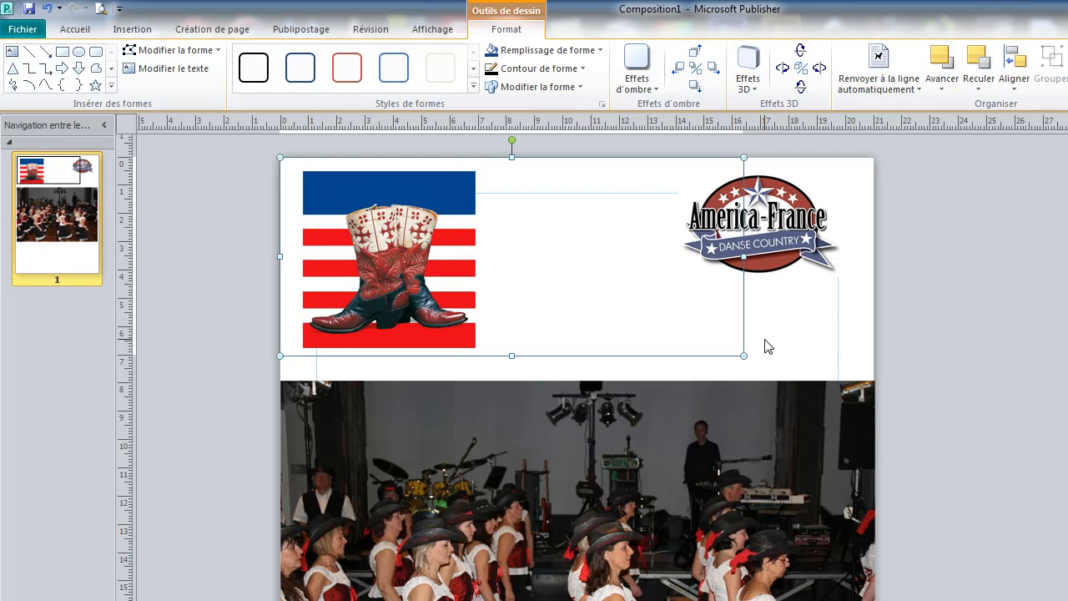
{"action": "left_click_drag", "start_coordinate": [744, 356], "coordinate": [891, 381]}
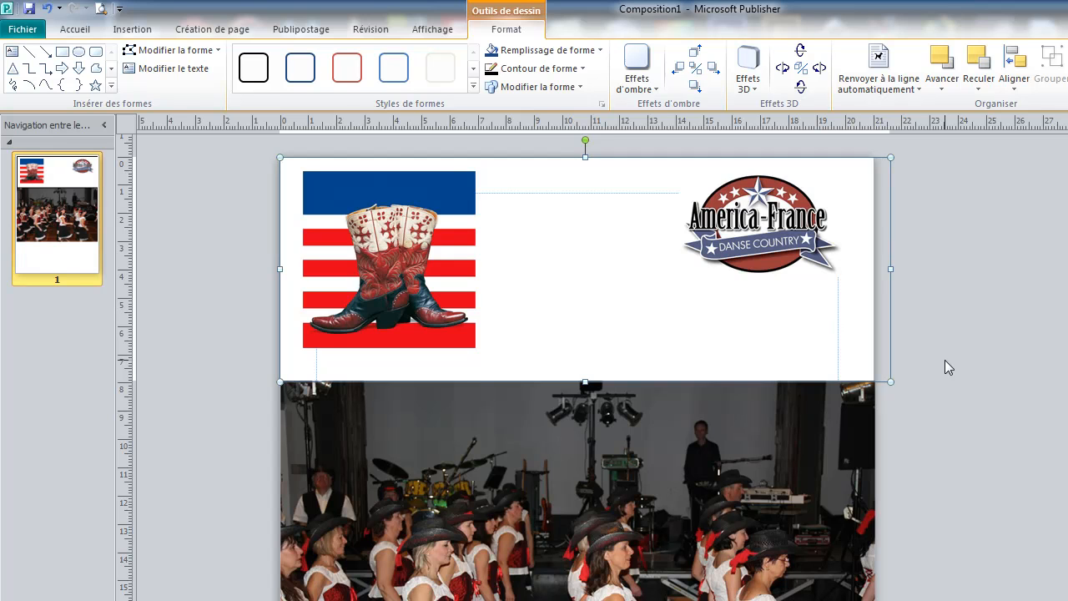
{"action": "left_click", "coordinate": [944, 367]}
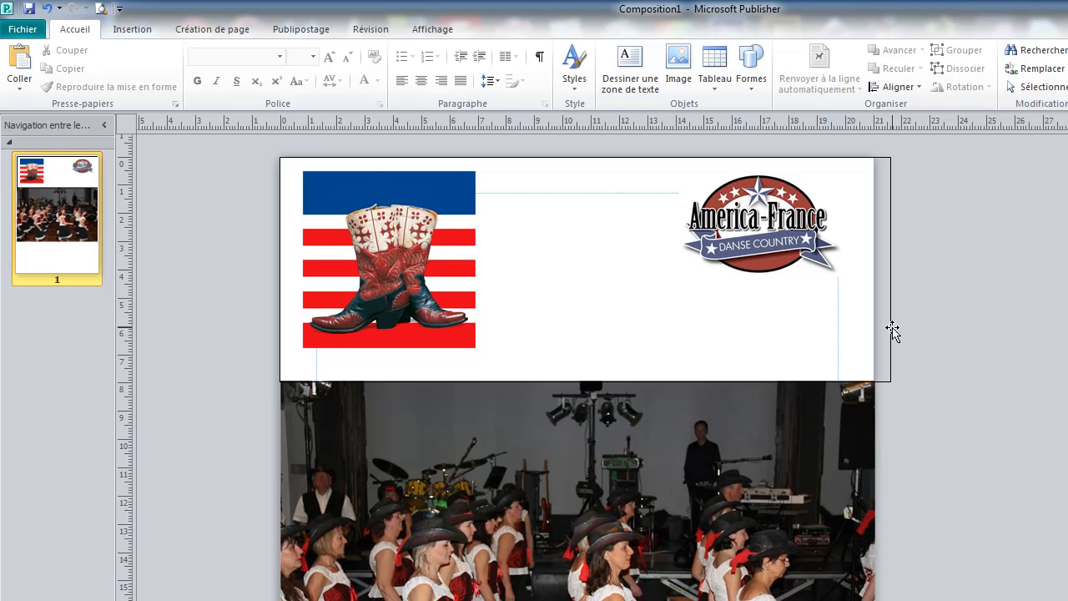
Fill the header rectangle with the dark blue theme colour Accent 1 (RVB 31, 73, 125), 50% darker.
{"action": "left_click", "coordinate": [585, 275]}
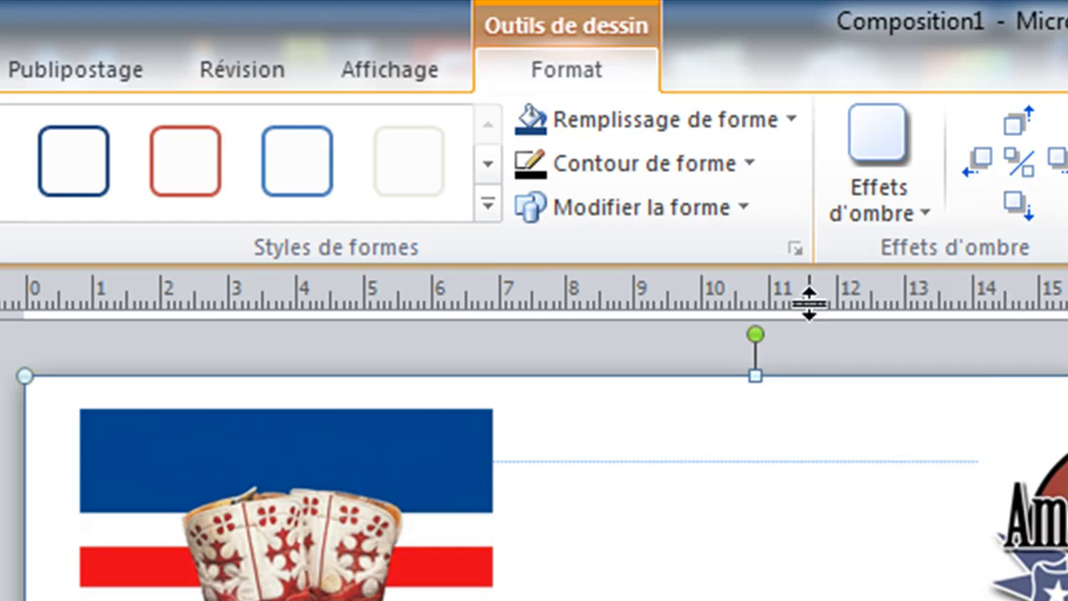
{"action": "left_click", "coordinate": [778, 120]}
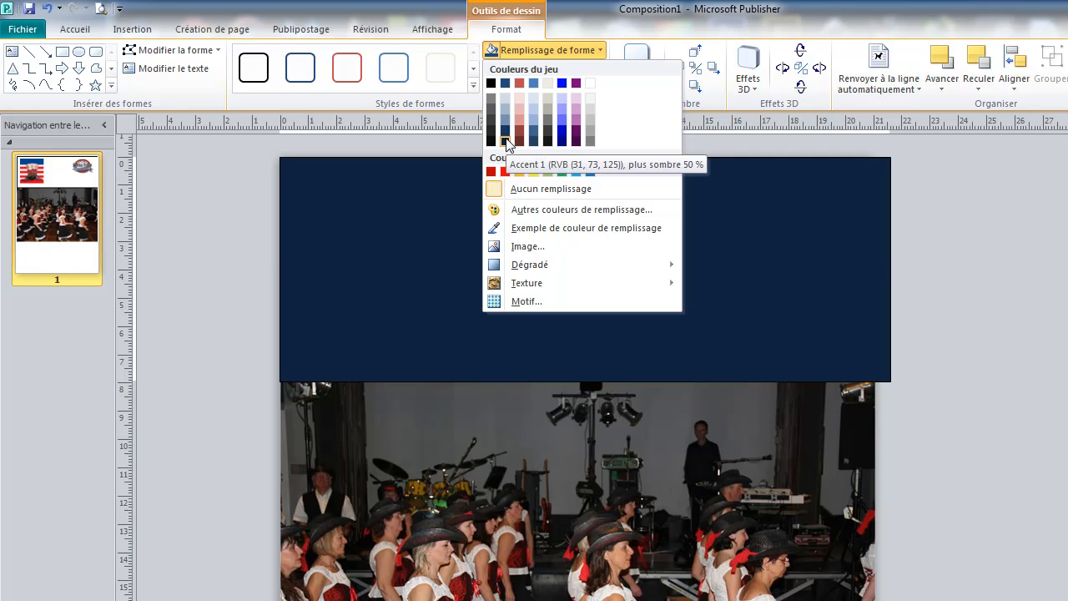
{"action": "left_click", "coordinate": [506, 140]}
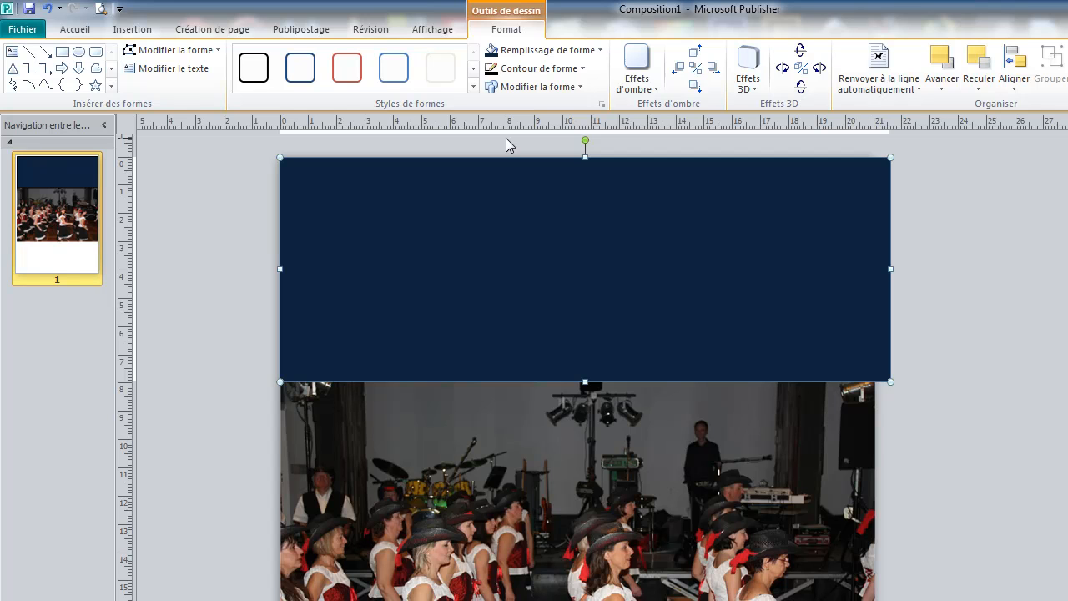
Remove the outline from the dark blue header rectangle.
{"action": "left_click", "coordinate": [574, 69]}
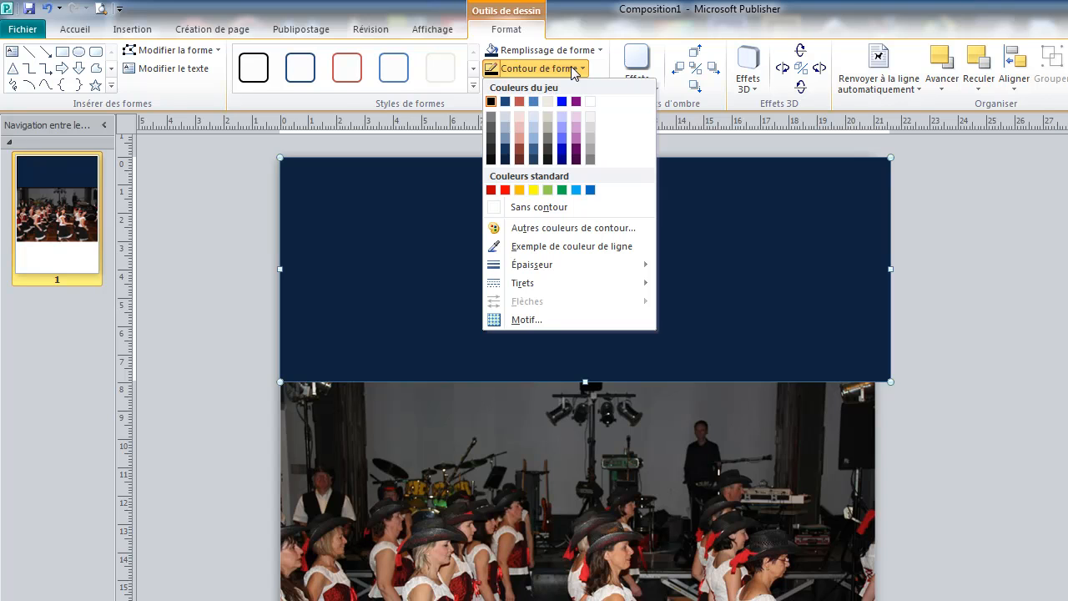
{"action": "left_click", "coordinate": [547, 208]}
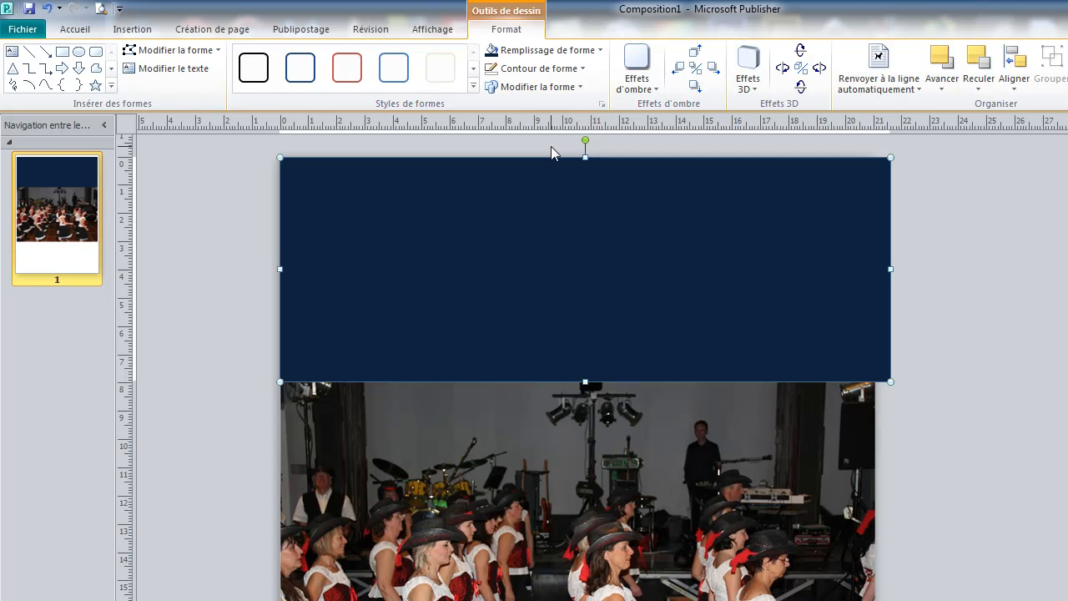
{"action": "left_click", "coordinate": [246, 237]}
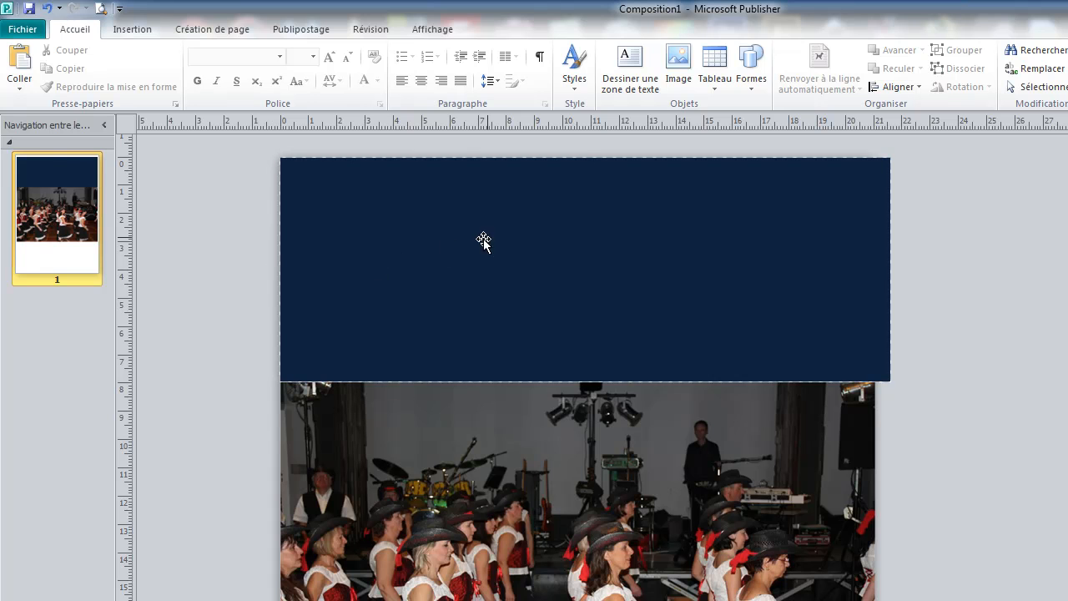
Send the header rectangle to the back, behind the boots image and the America-France logo.
{"action": "left_click", "coordinate": [504, 234]}
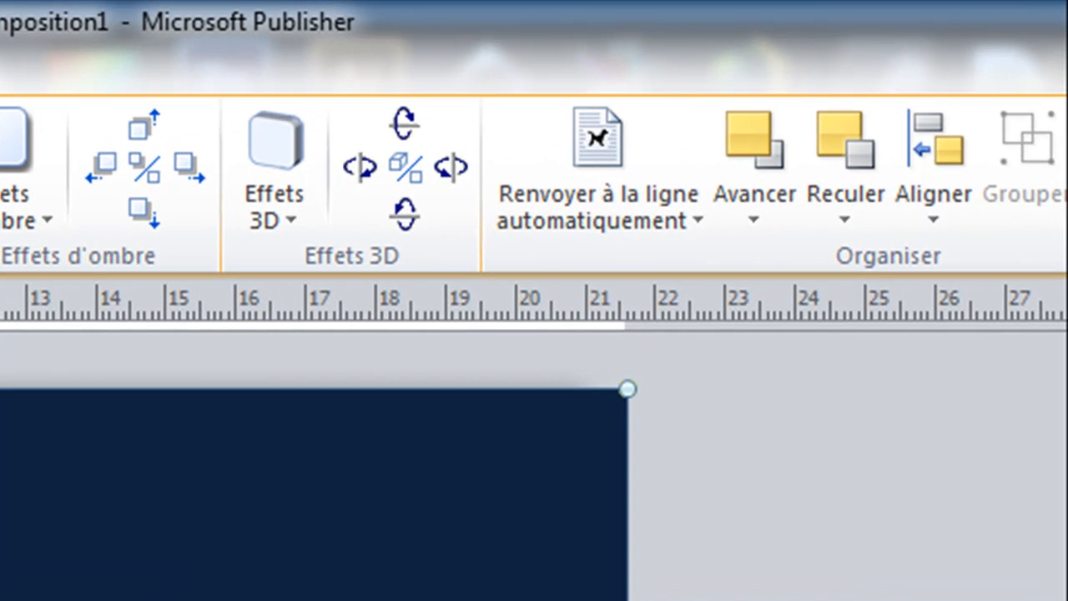
{"action": "left_click", "coordinate": [845, 218]}
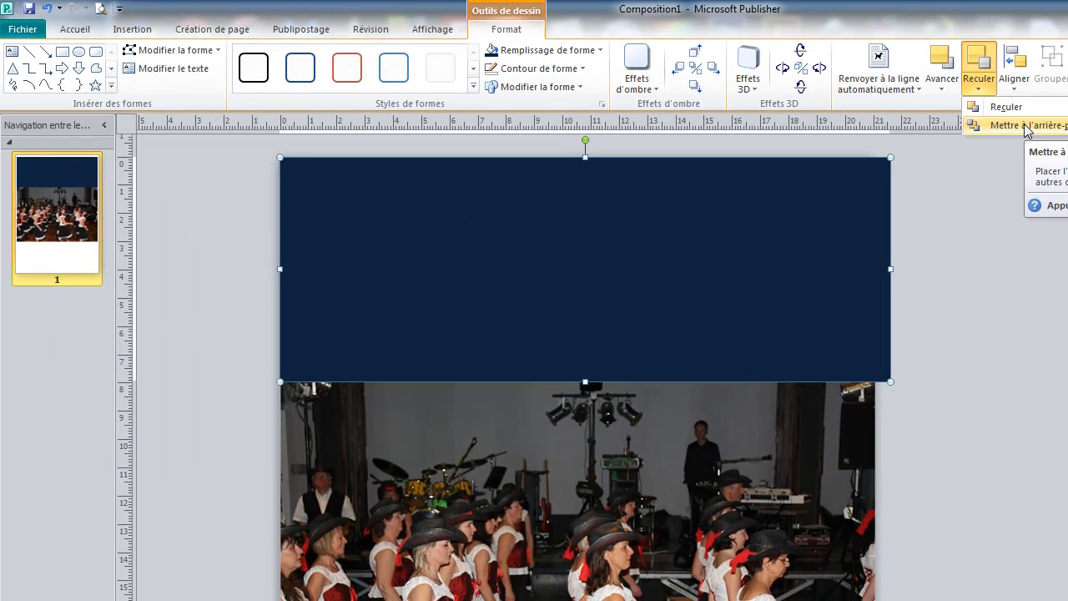
{"action": "left_click", "coordinate": [1024, 125]}
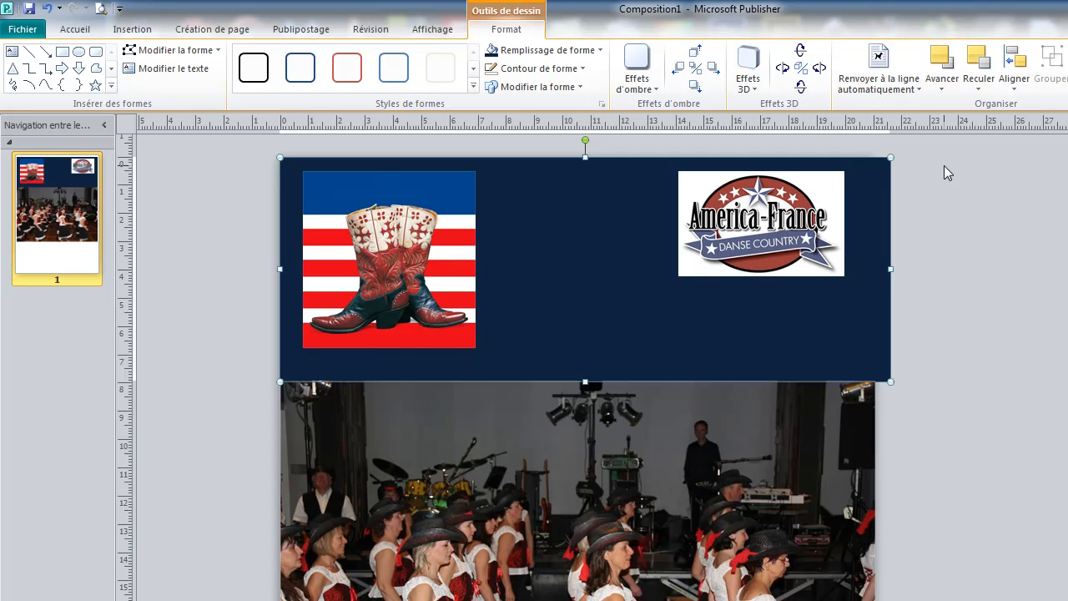
{"action": "left_click", "coordinate": [264, 359]}
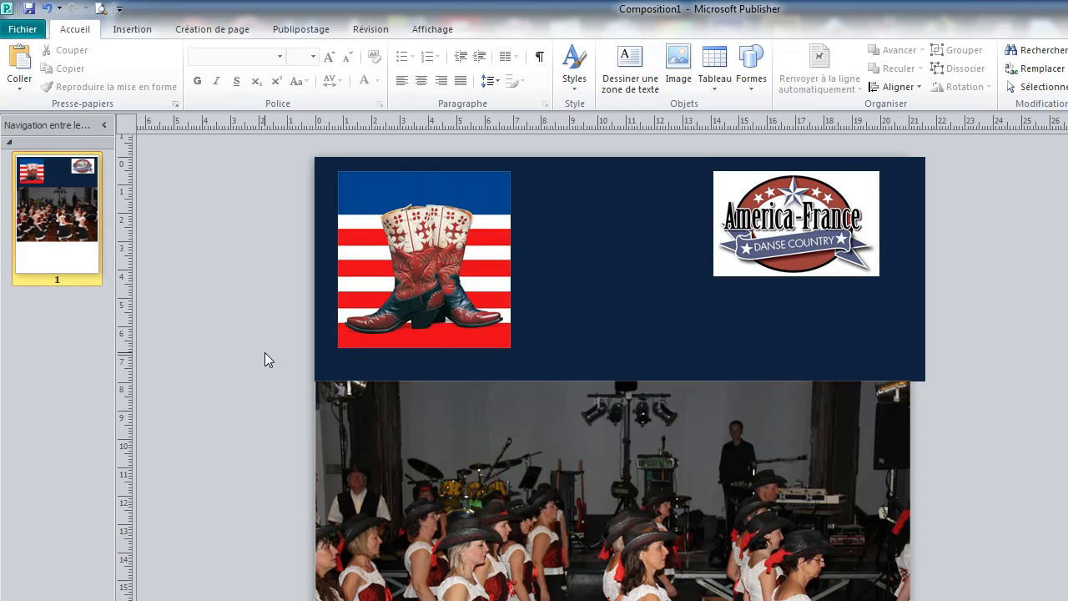
Duplicate the dark blue header rectangle and move the copy over the lower part of the dancers photo, aligned with the page's left edge.
{"action": "left_click", "coordinate": [569, 264]}
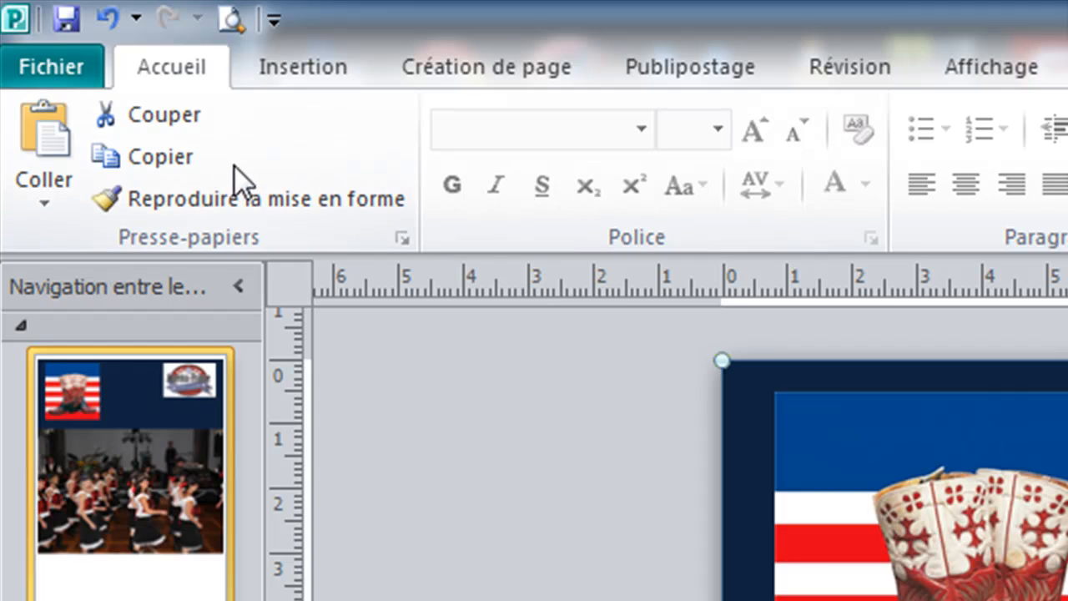
{"action": "left_click", "coordinate": [165, 158]}
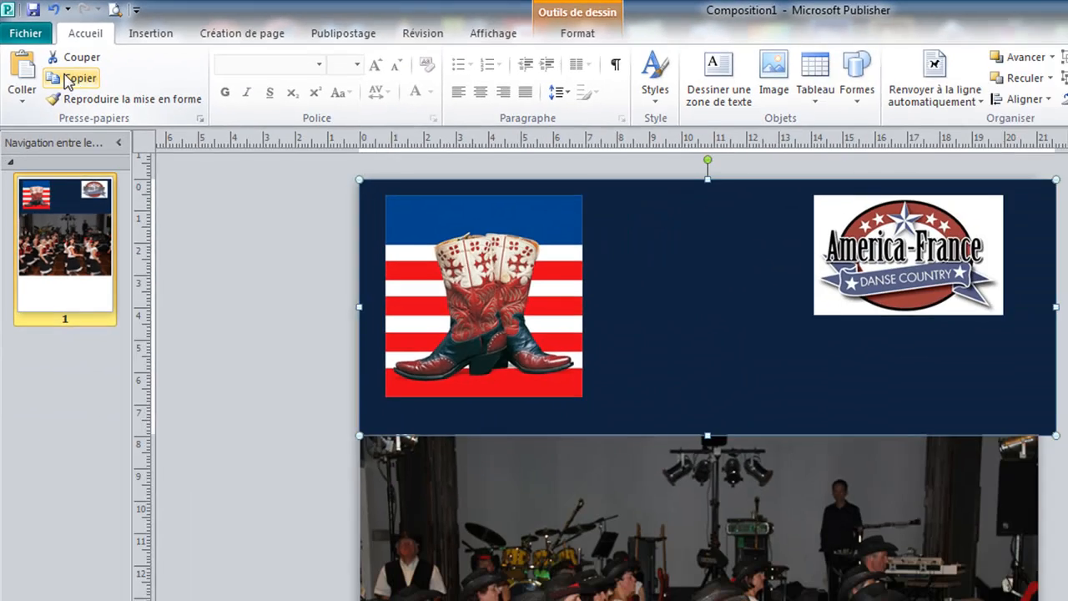
{"action": "key", "text": "ctrl+v"}
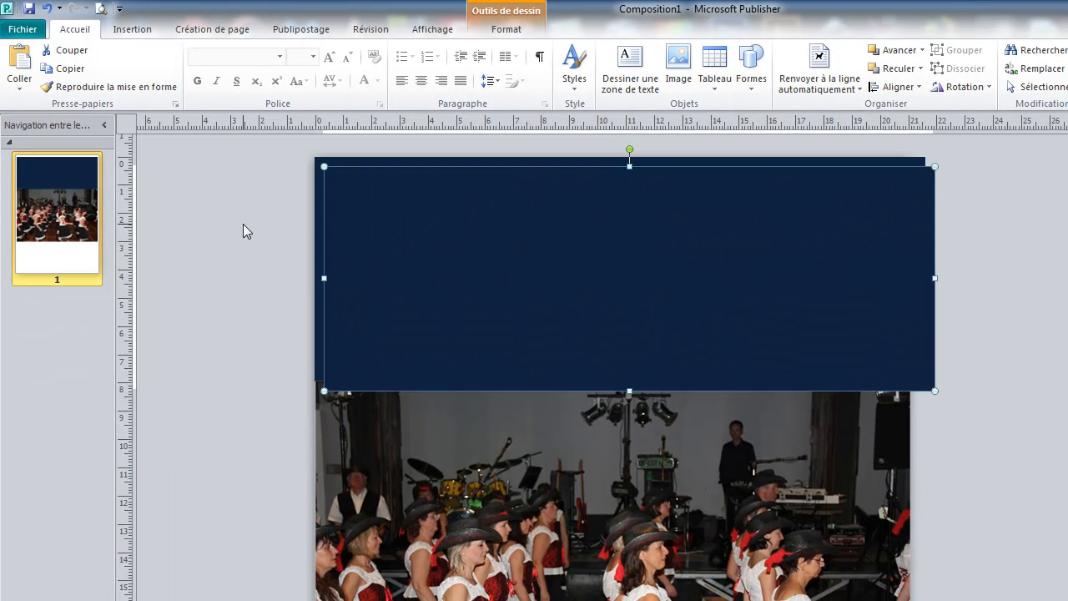
{"action": "left_click_drag", "start_coordinate": [391, 279], "coordinate": [331, 541]}
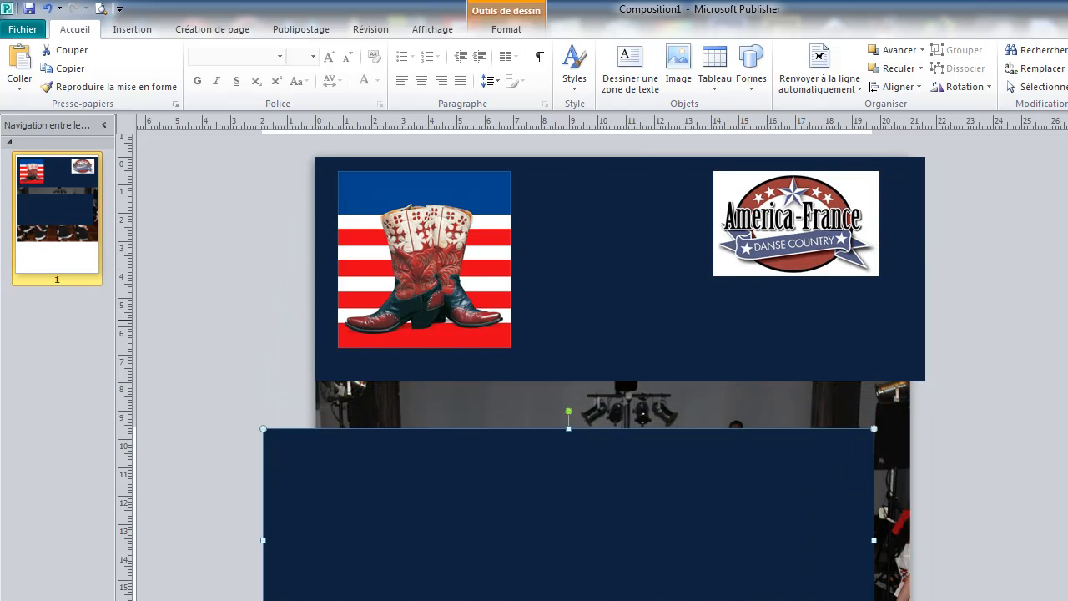
{"action": "scroll", "coordinate": [522, 367], "scroll_direction": "down", "scroll_amount": 3}
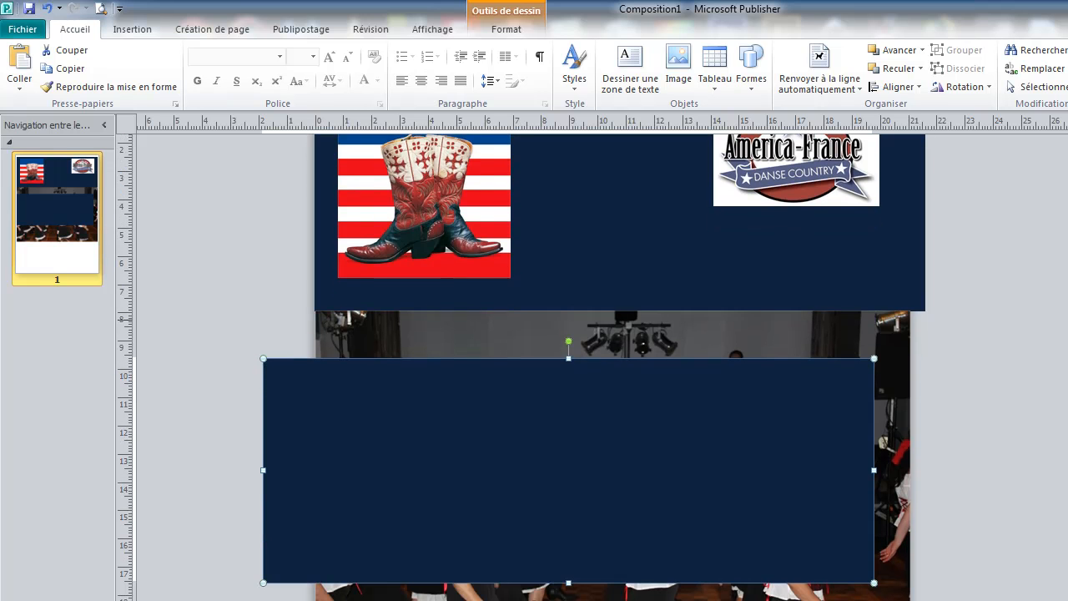
{"action": "scroll", "coordinate": [567, 417], "scroll_direction": "down", "scroll_amount": 3}
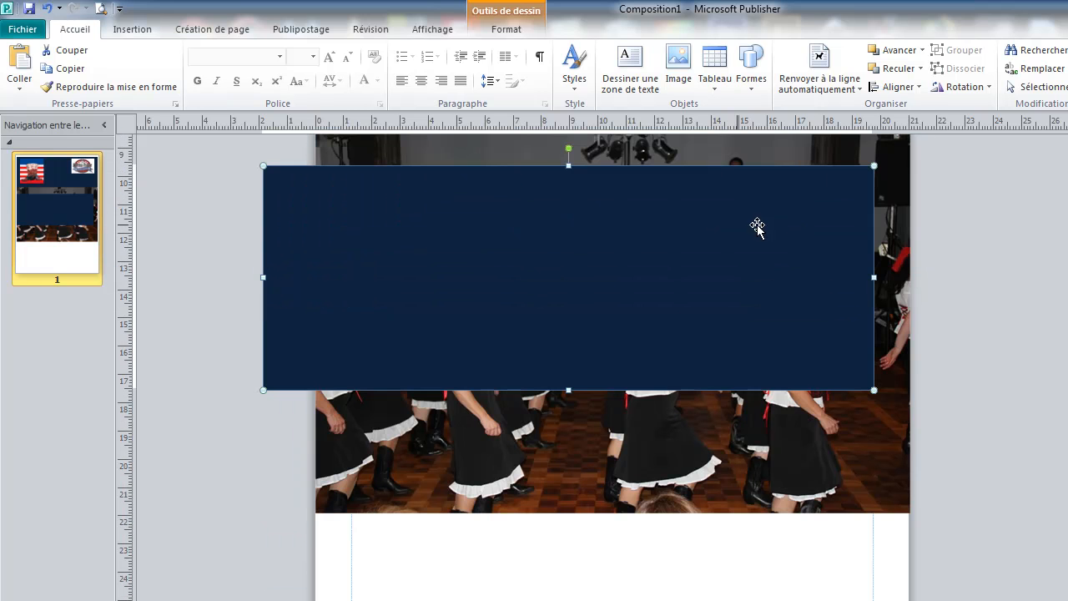
{"action": "left_click_drag", "start_coordinate": [398, 208], "coordinate": [397, 220]}
{"action": "left_click_drag", "start_coordinate": [417, 267], "coordinate": [450, 373]}
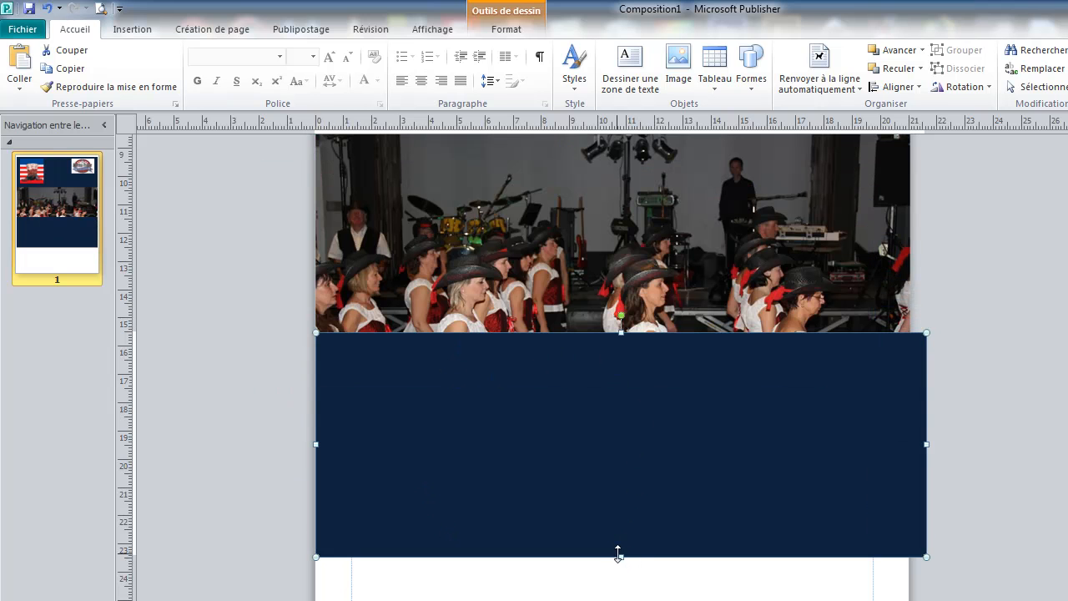
Reduce the copied band's height to about 4 cm and place it over the bottom edge of the dancers photo.
{"action": "left_click_drag", "start_coordinate": [618, 557], "coordinate": [622, 463]}
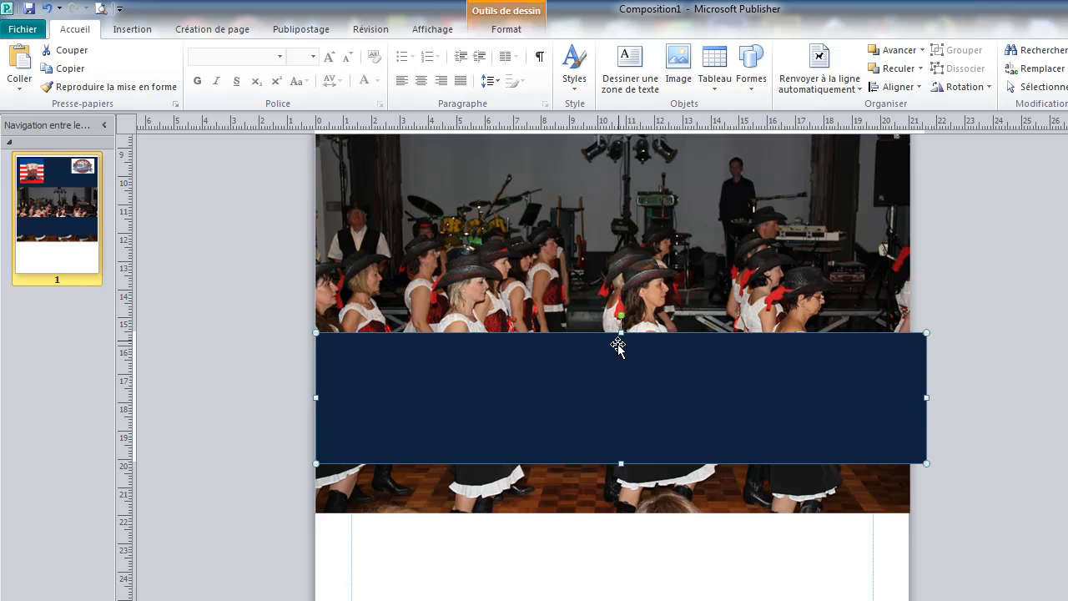
{"action": "left_click_drag", "start_coordinate": [620, 352], "coordinate": [626, 406]}
{"action": "left_click", "coordinate": [236, 479]}
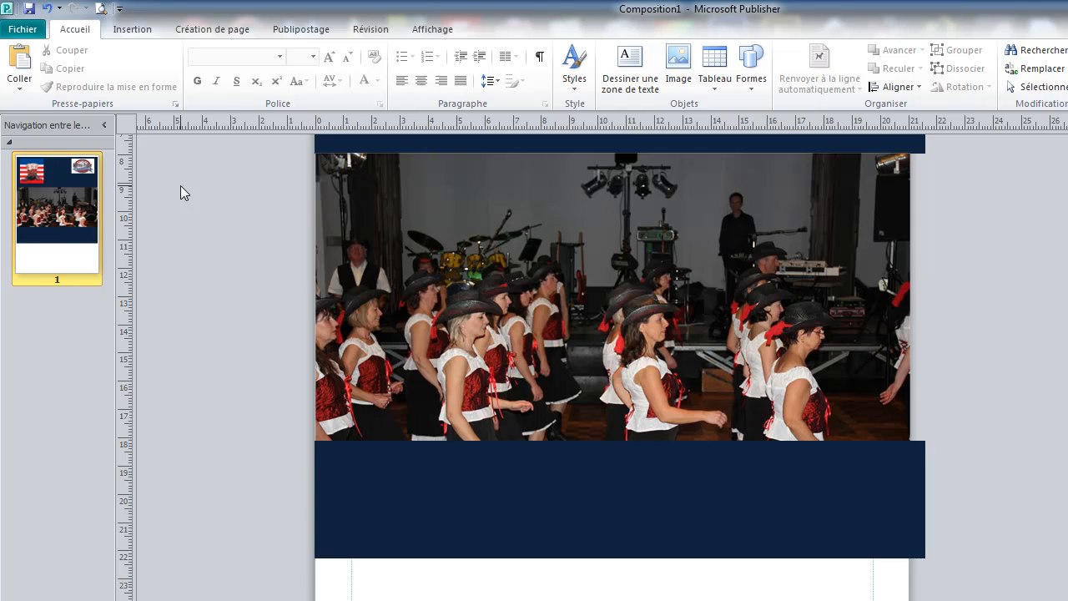
Draw a rectangle about 23.6 cm wide and 1.9 cm high across the lower blue band, extending past both page edges.
{"action": "left_click", "coordinate": [135, 30]}
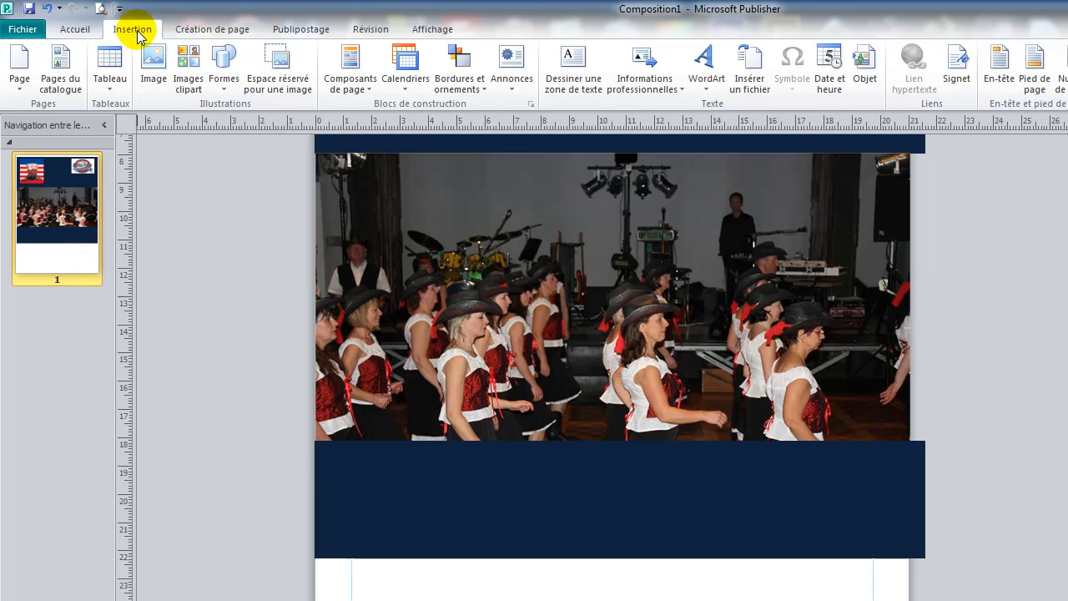
{"action": "left_click", "coordinate": [222, 77]}
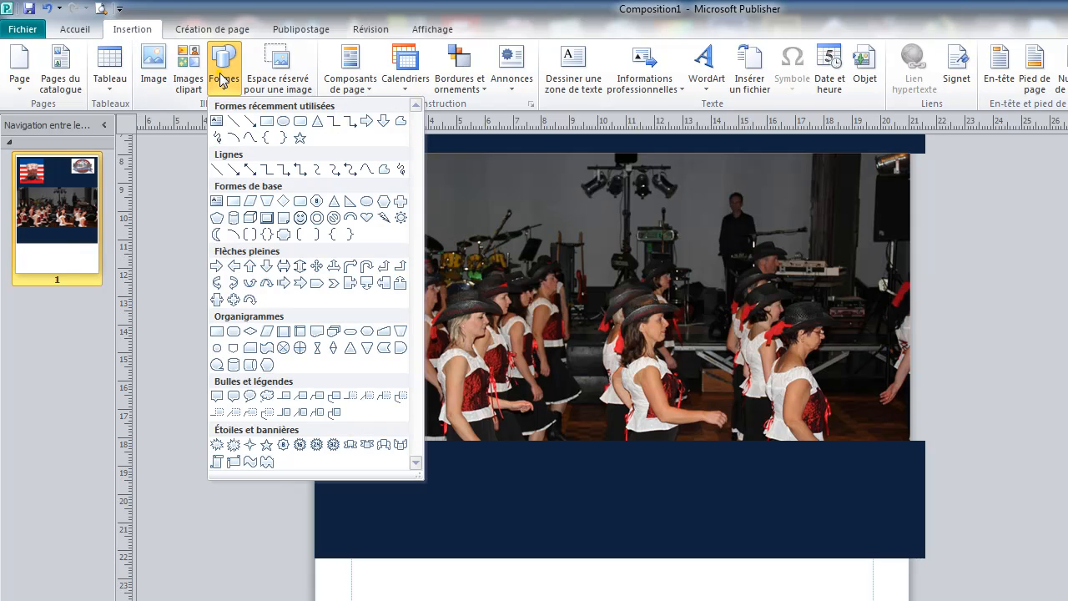
{"action": "left_click", "coordinate": [267, 122]}
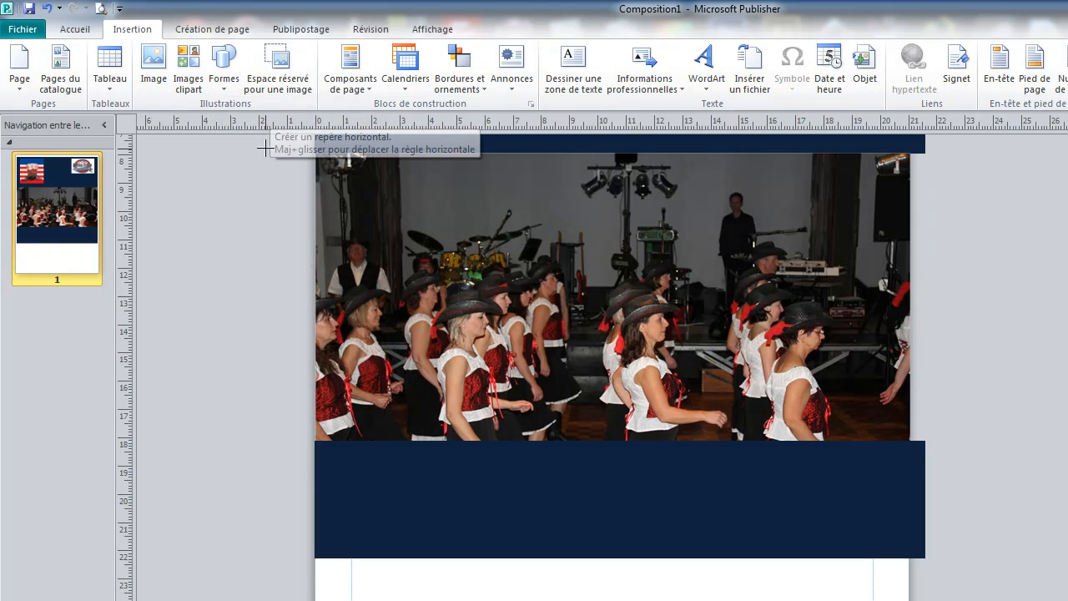
{"action": "mouse_move", "coordinate": [280, 463]}
{"action": "left_mouse_down"}
{"action": "mouse_move", "coordinate": [549, 508]}
{"action": "mouse_move", "coordinate": [843, 525]}
{"action": "mouse_move", "coordinate": [949, 516]}
{"action": "left_mouse_up"}
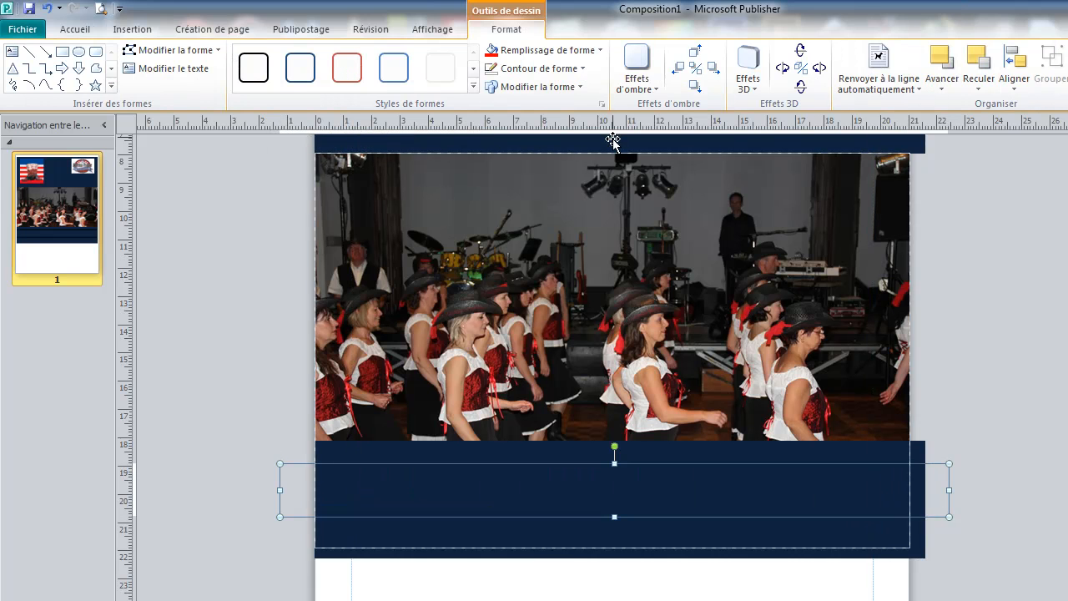
Fill the wide rectangle with standard red, thin it to about 1 cm high and place it where the photo meets the lower band.
{"action": "left_click", "coordinate": [599, 50]}
{"action": "left_click", "coordinate": [505, 172]}
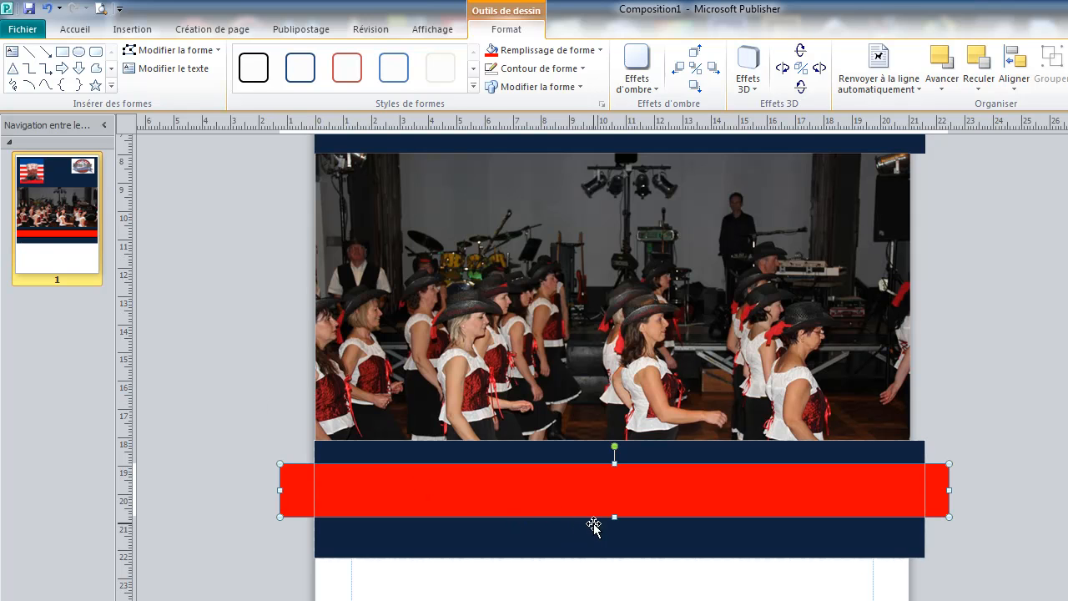
{"action": "left_click_drag", "start_coordinate": [613, 517], "coordinate": [626, 447]}
{"action": "left_click", "coordinate": [281, 509]}
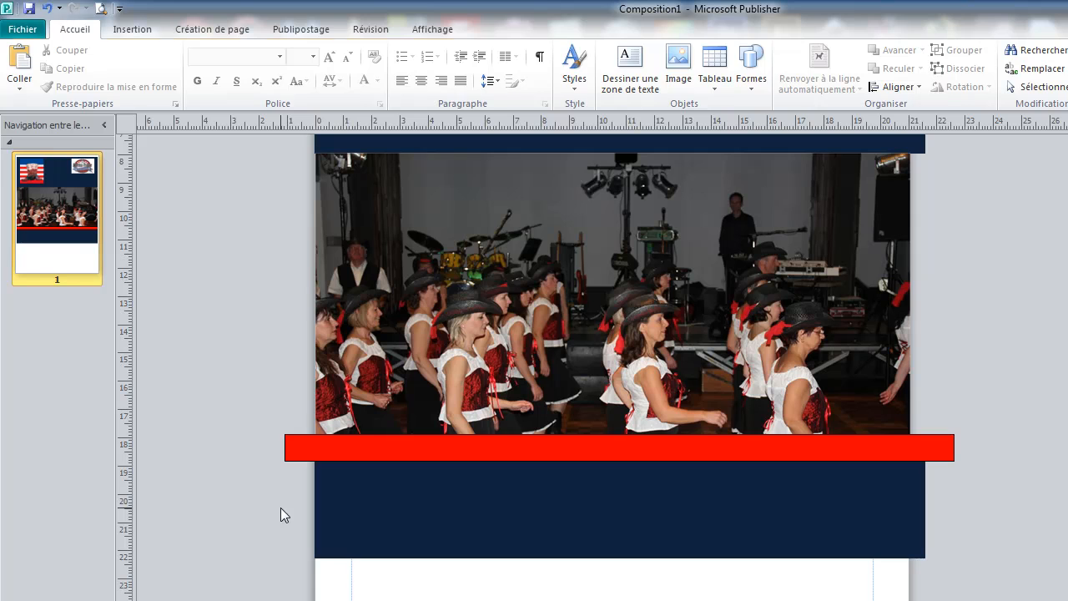
Duplicate the red strip and place the copy where the header band meets the top of the dancers photo.
{"action": "left_click", "coordinate": [313, 439]}
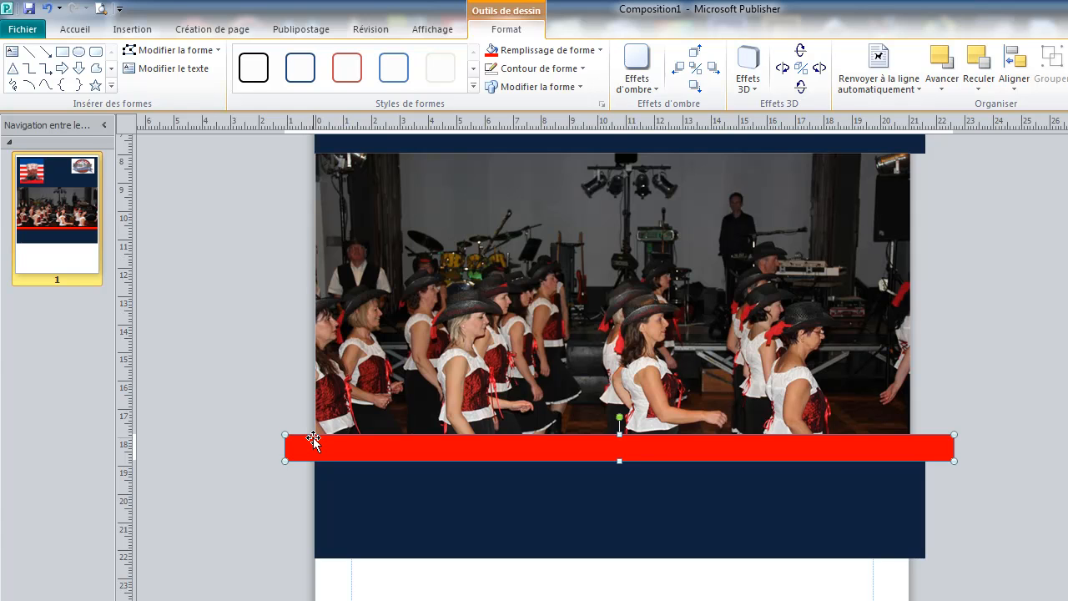
{"action": "key", "text": "ctrl+v"}
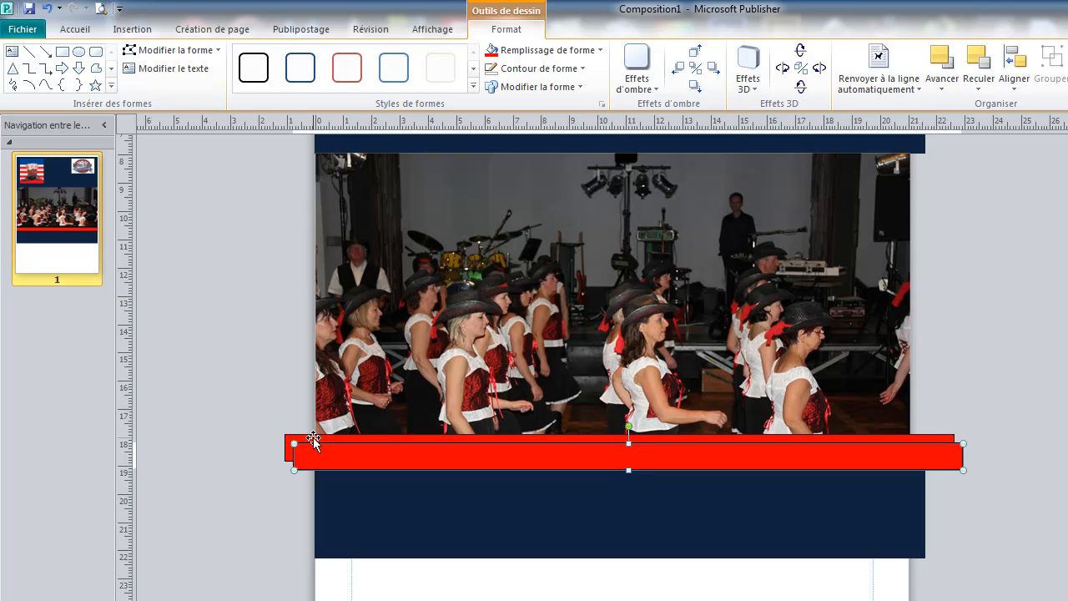
{"action": "left_click_drag", "start_coordinate": [338, 447], "coordinate": [330, 161]}
{"action": "left_click", "coordinate": [205, 280]}
{"action": "scroll", "coordinate": [206, 279], "scroll_direction": "up", "scroll_amount": 3}
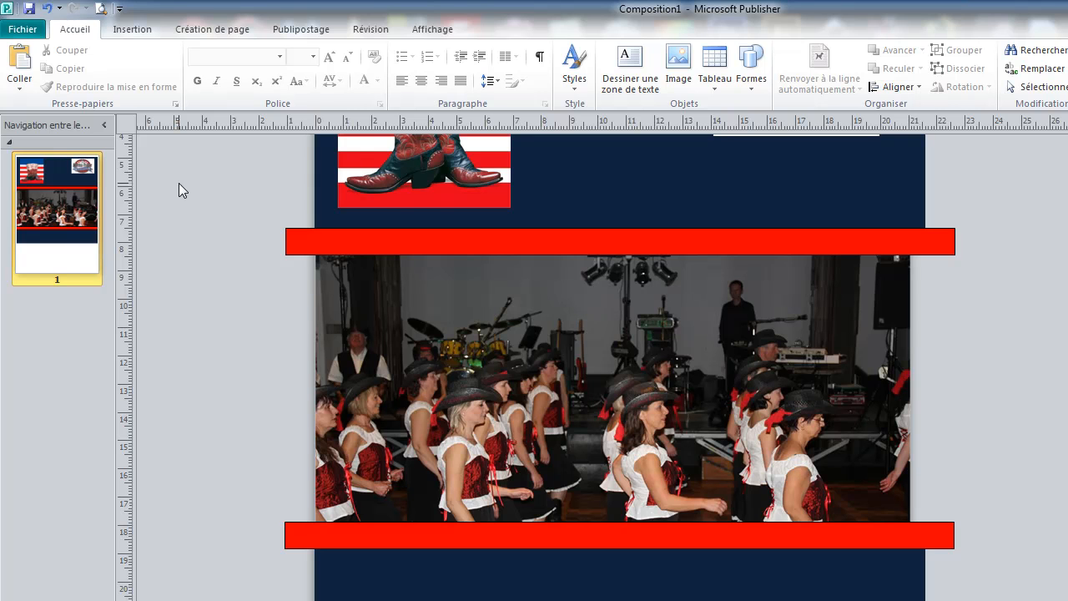
Draw a rectangle about 6.4 cm wide and 4.8 cm high overlapping the left edge of the dancers photo.
{"action": "left_click", "coordinate": [137, 30]}
{"action": "left_click", "coordinate": [224, 78]}
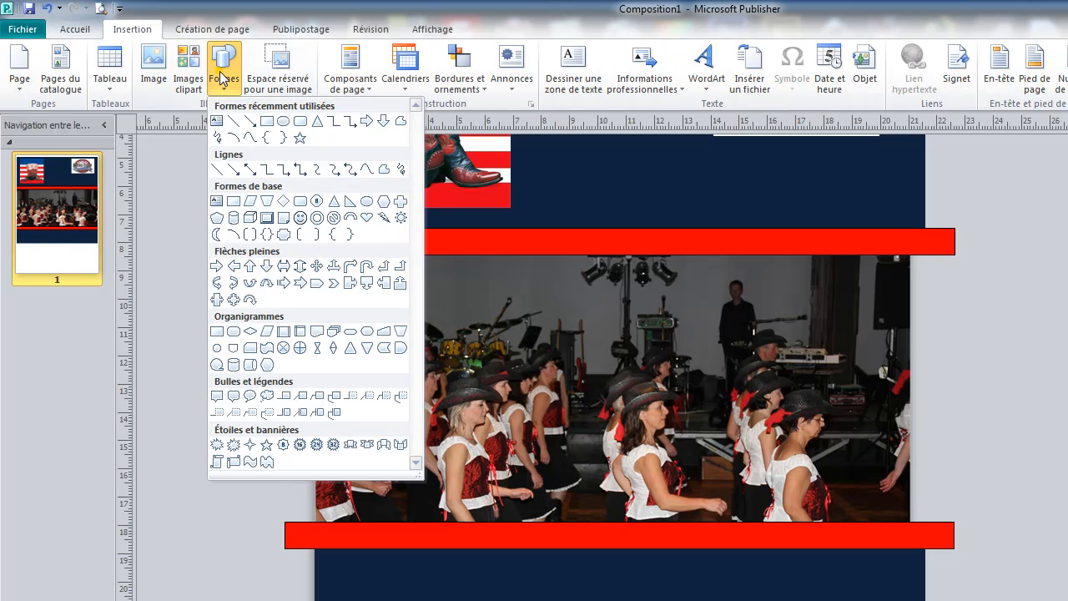
{"action": "left_click", "coordinate": [267, 121]}
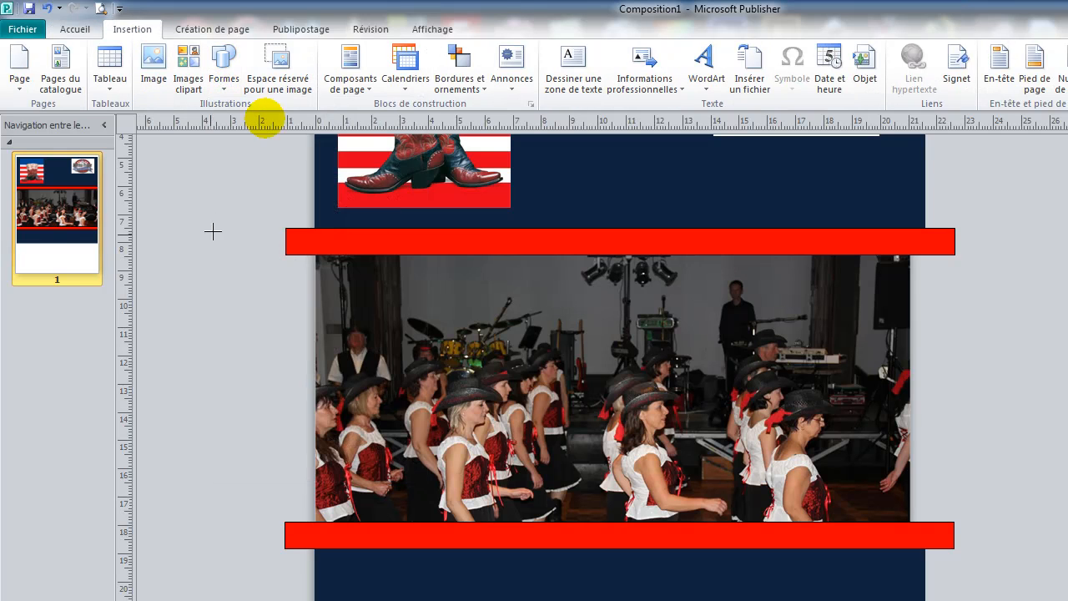
{"action": "mouse_move", "coordinate": [169, 303]}
{"action": "left_mouse_down"}
{"action": "mouse_move", "coordinate": [317, 400]}
{"action": "mouse_move", "coordinate": [351, 440]}
{"action": "left_mouse_up"}
Fill the new rectangle with standard yellow and move it fully onto the left part of the dancers photo.
{"action": "left_click", "coordinate": [599, 50]}
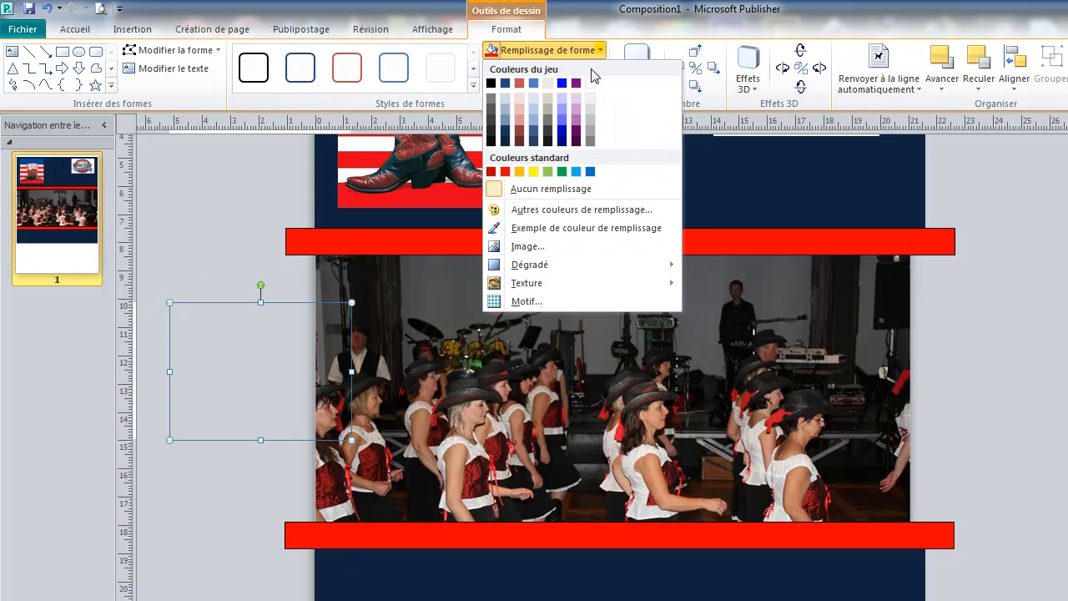
{"action": "left_click", "coordinate": [533, 171]}
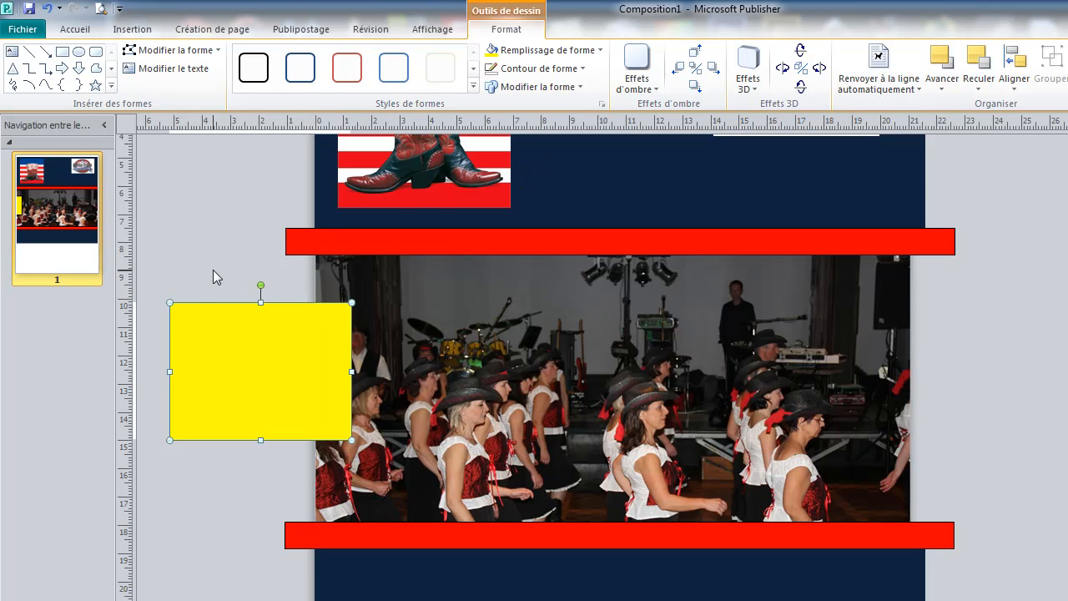
{"action": "left_click_drag", "start_coordinate": [215, 322], "coordinate": [389, 295]}
{"action": "left_click", "coordinate": [208, 331]}
Draw a nearly square rectangle about 6 cm wide and 6 cm high across the left edge of the blank area below the lower band.
{"action": "scroll", "coordinate": [208, 331], "scroll_direction": "down", "scroll_amount": 4}
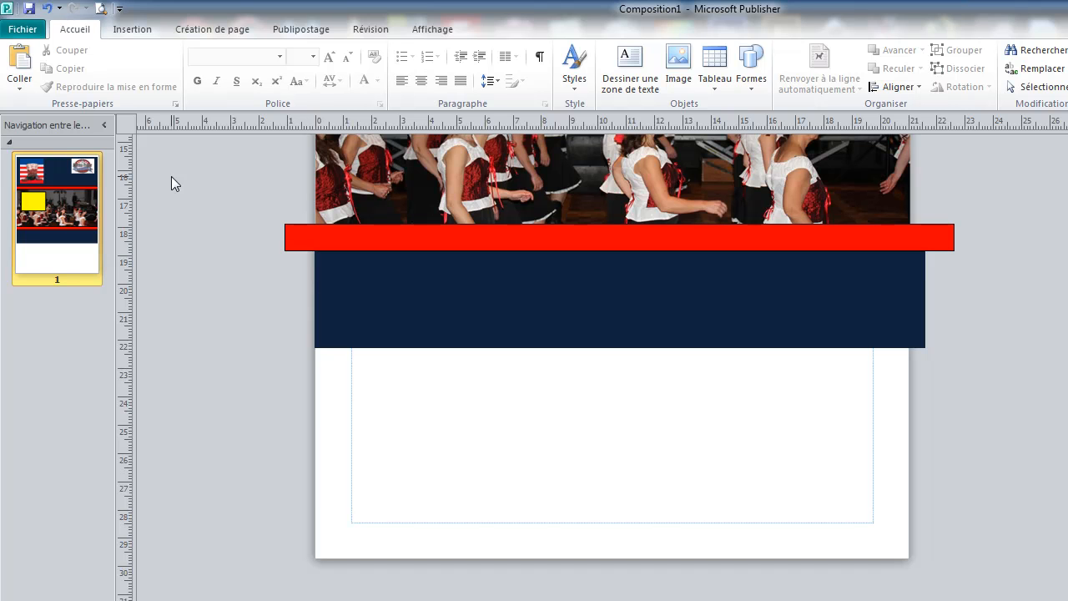
{"action": "left_click", "coordinate": [143, 31]}
{"action": "left_click", "coordinate": [223, 58]}
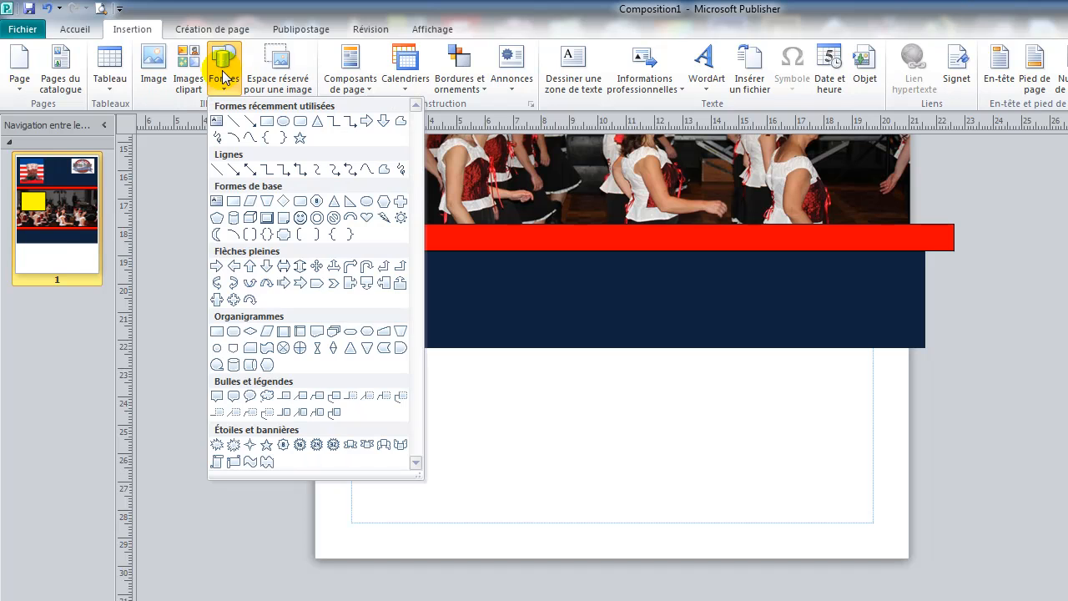
{"action": "left_click", "coordinate": [266, 122]}
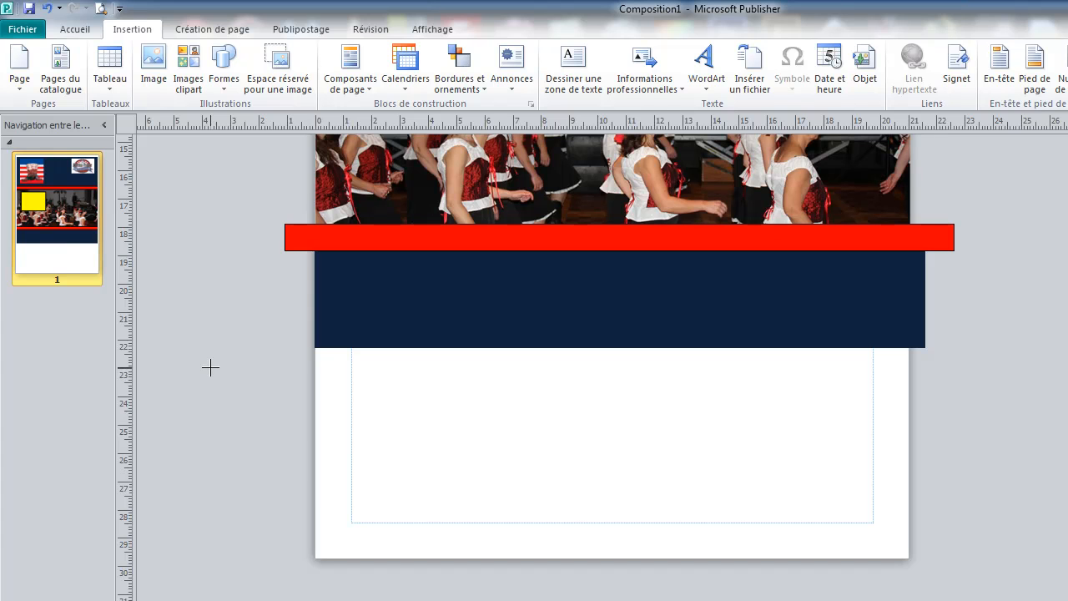
{"action": "left_click_drag", "start_coordinate": [211, 367], "coordinate": [384, 538]}
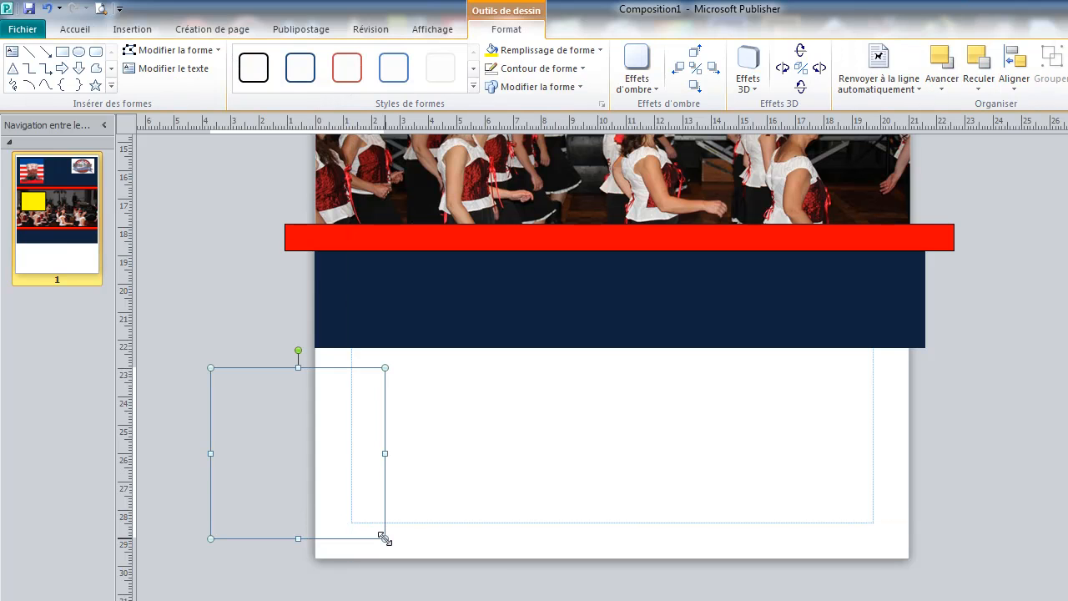
Move the new square inside the page's lower-left corner and fill it with the same dark blue as the bands.
{"action": "left_click_drag", "start_coordinate": [241, 430], "coordinate": [366, 428]}
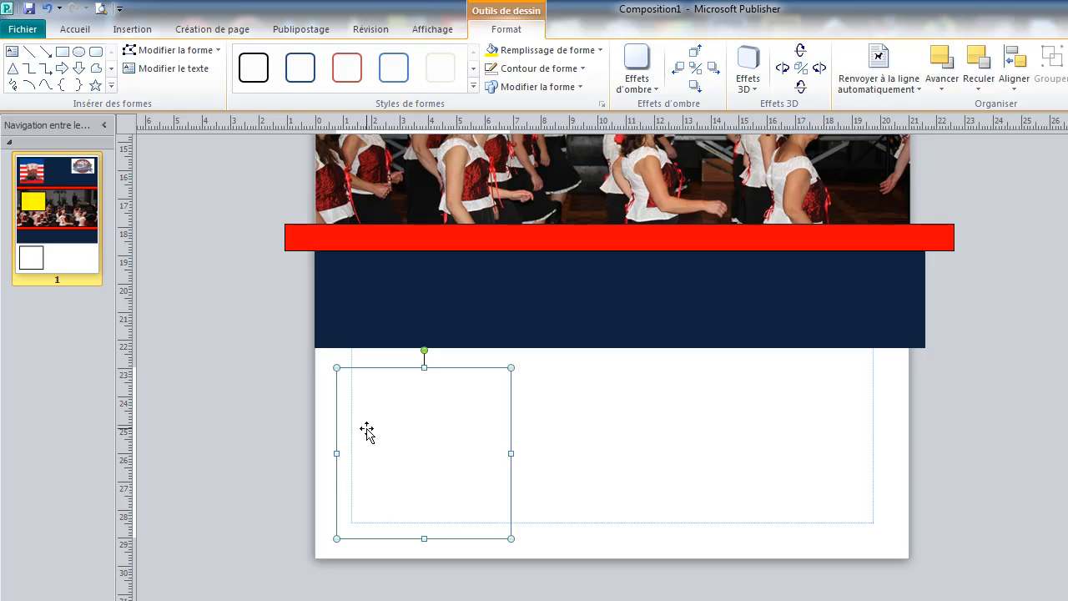
{"action": "left_click", "coordinate": [598, 50]}
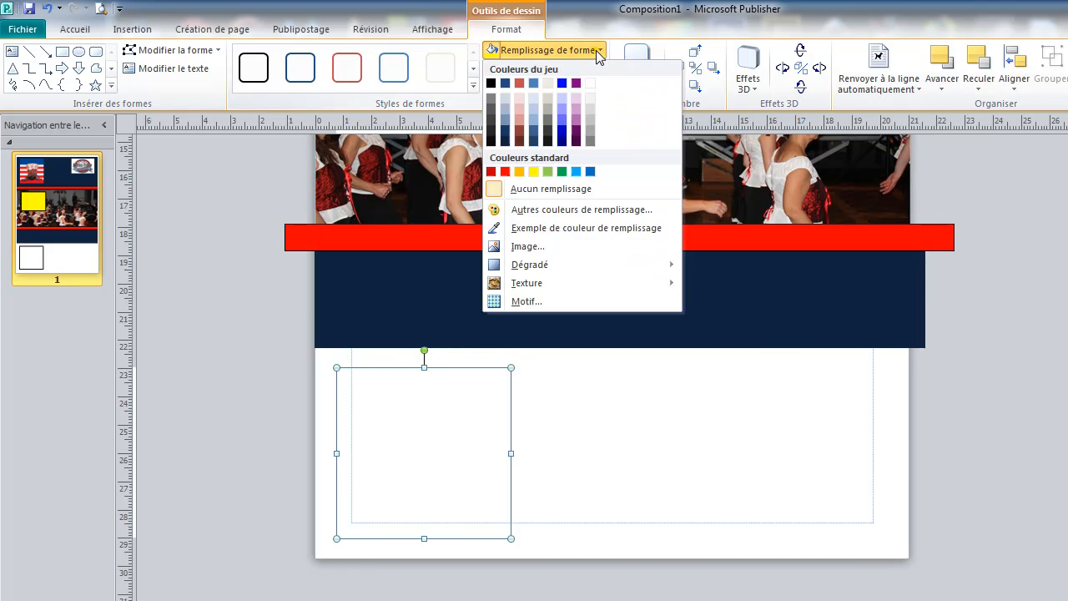
{"action": "left_click", "coordinate": [506, 139]}
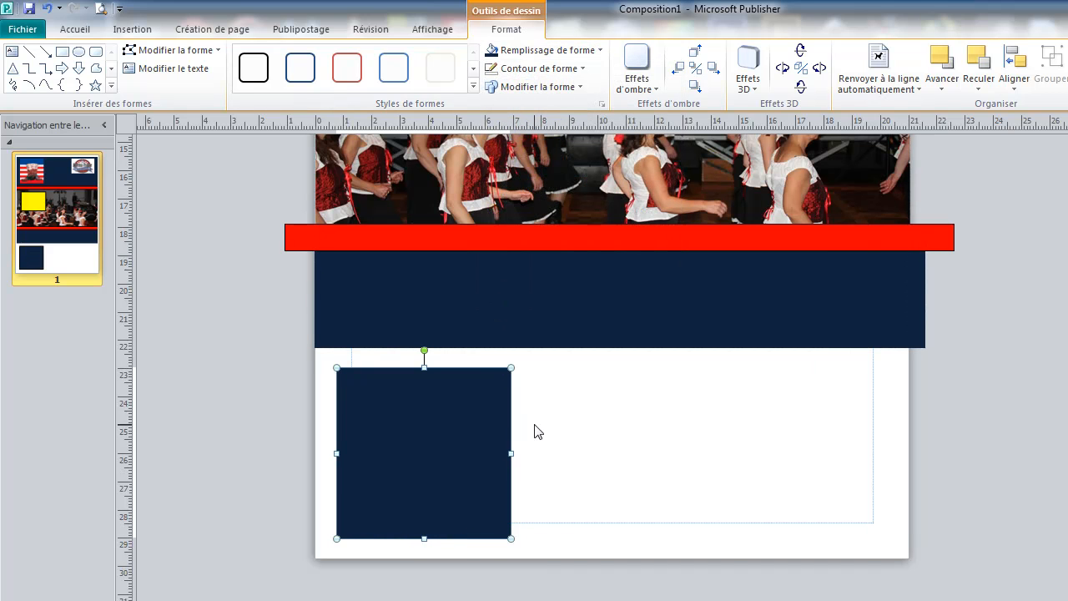